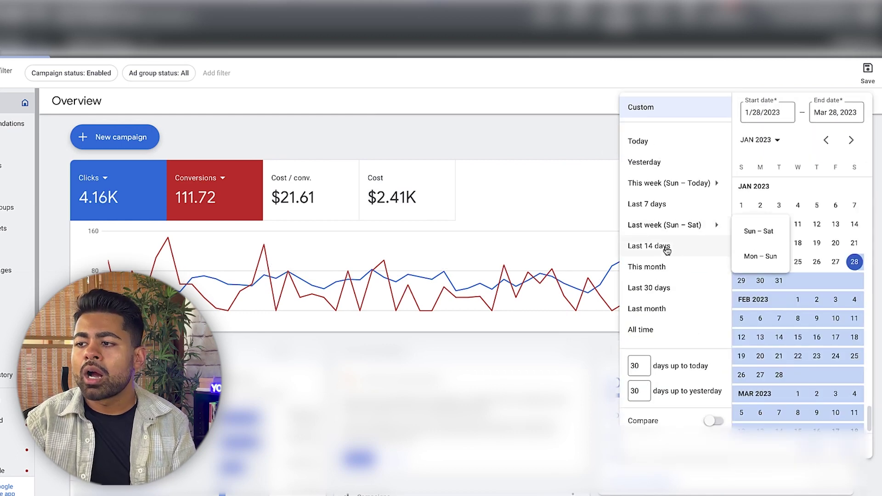
Switch the overview to this month, Mar 1 – 28, 2023, and go to the campaigns list.
click(660, 266)
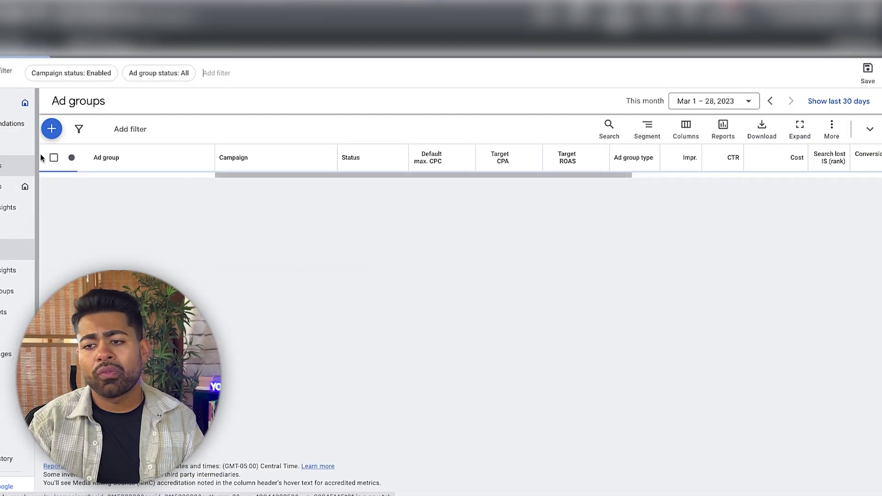
click(10, 186)
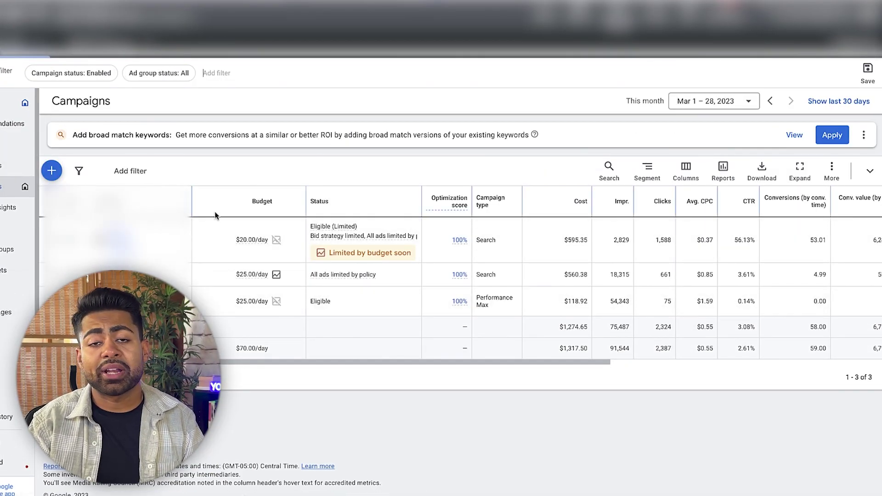
Expand the performance chart above the campaigns table.
click(862, 176)
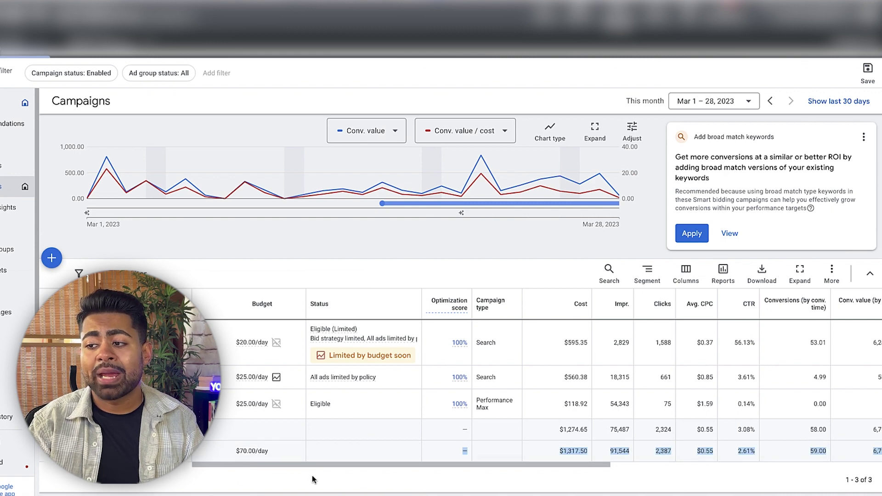
drag(317, 466, 408, 466)
click(422, 493)
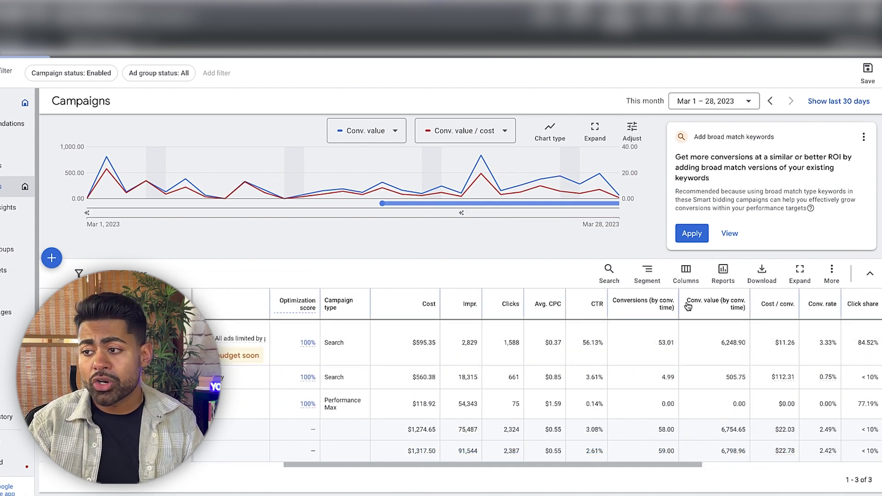
Segment the table by conversion action, then set the segmentation back to None.
click(648, 282)
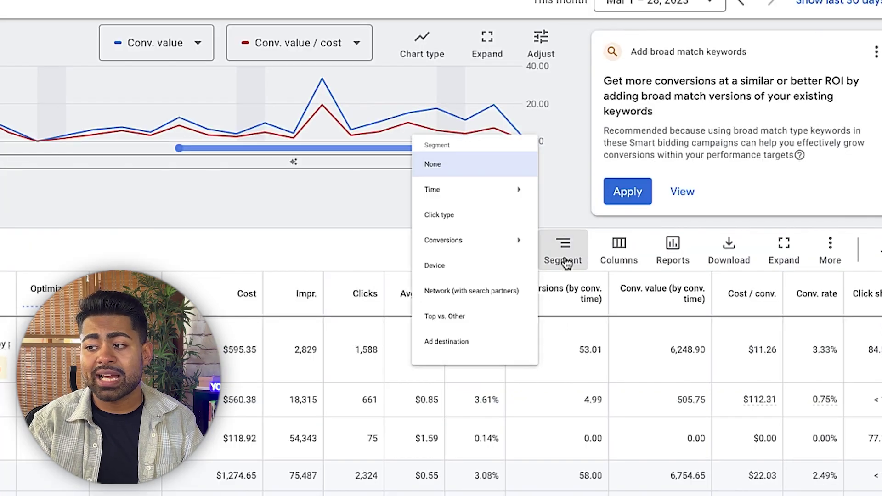
mouse_move(598, 267)
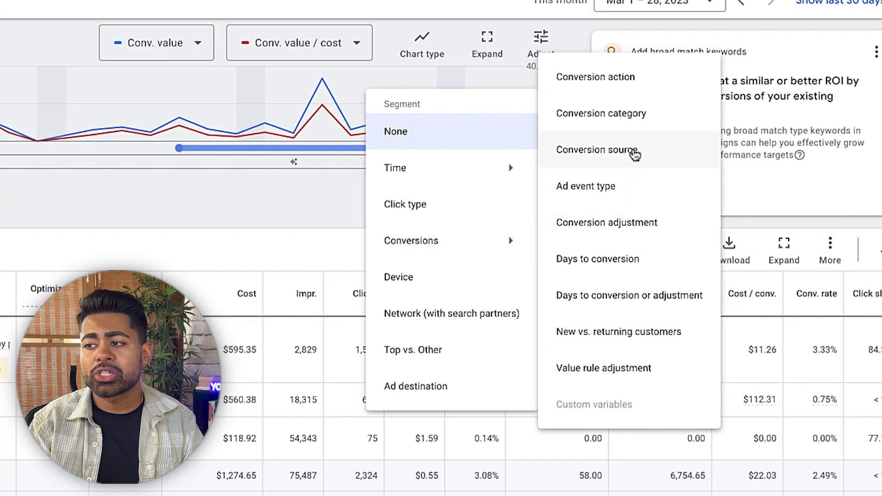
click(615, 75)
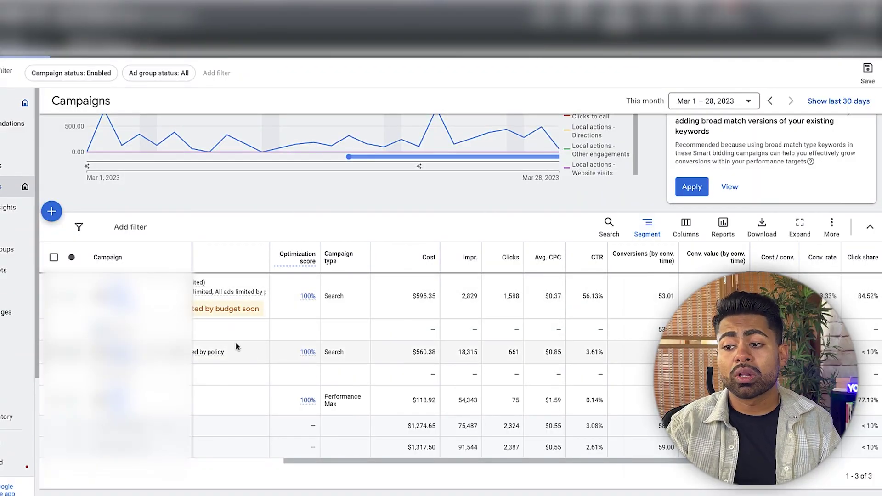
drag(643, 458, 744, 460)
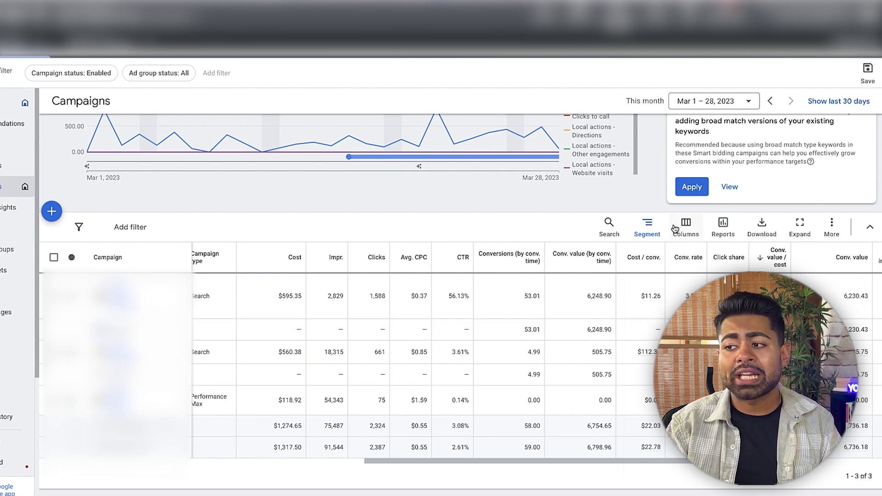
click(662, 232)
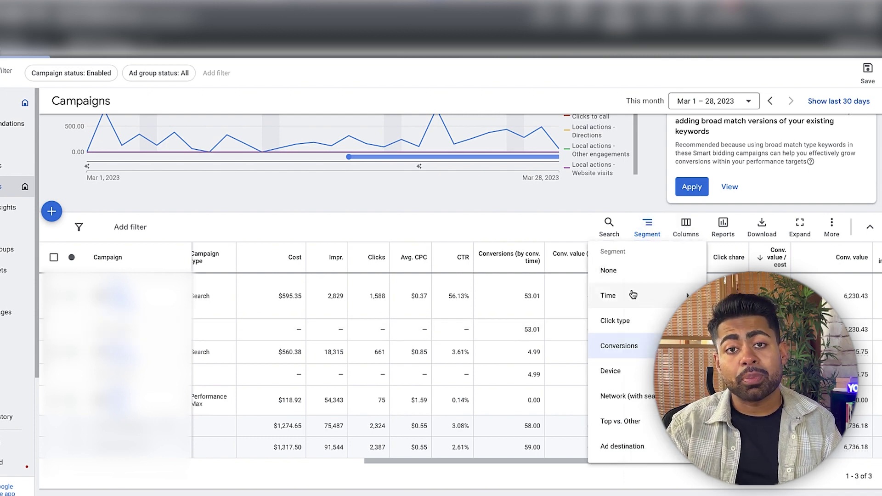
click(622, 271)
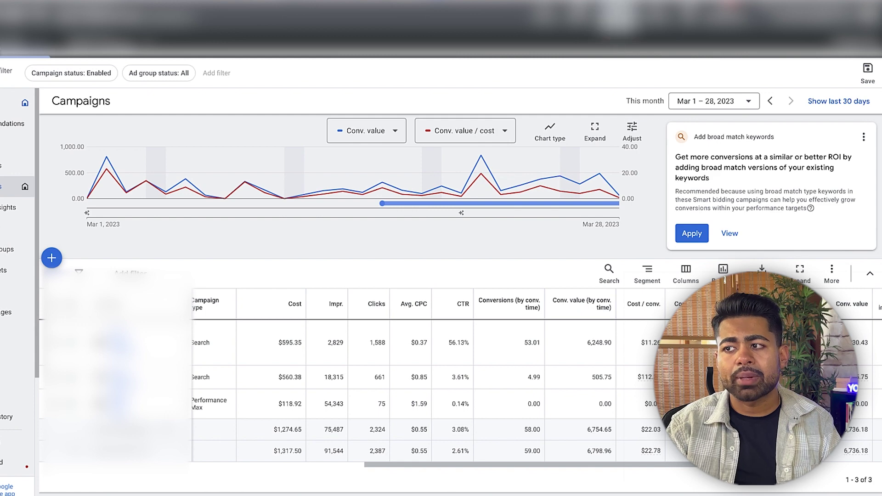
click(618, 17)
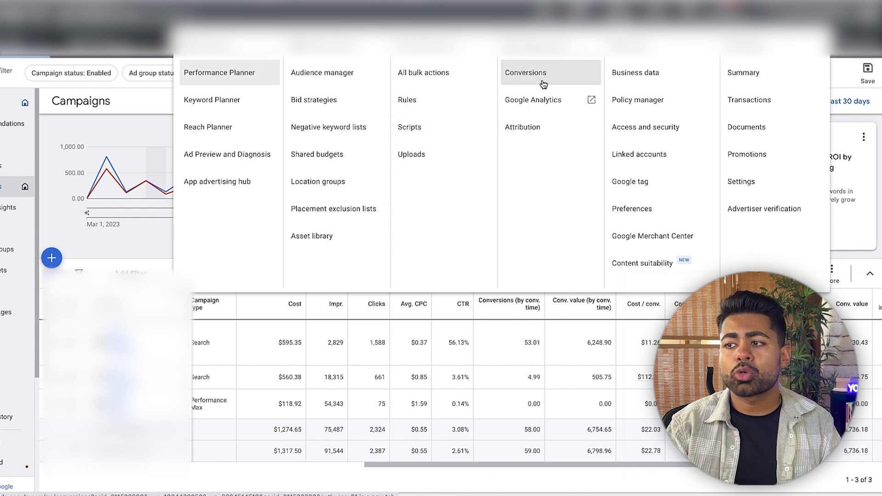
Open the conversions summary and confirm CED Purchase is the primary Purchase action.
click(523, 83)
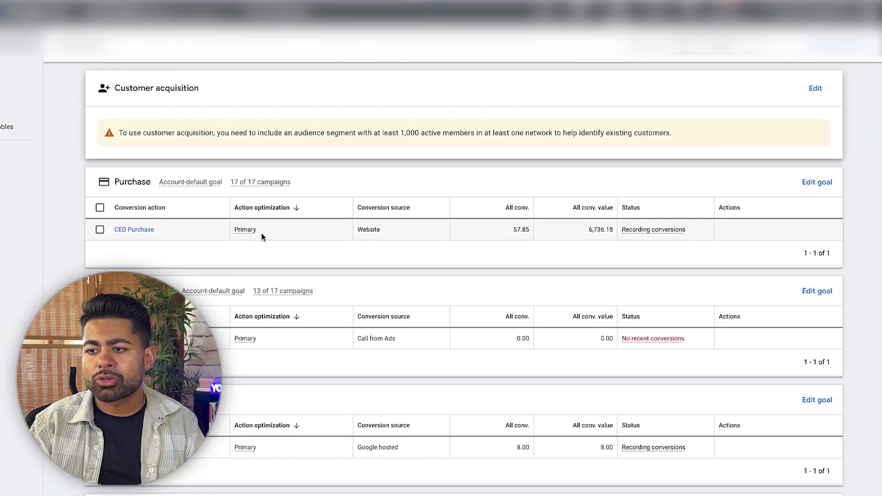
double_click(248, 230)
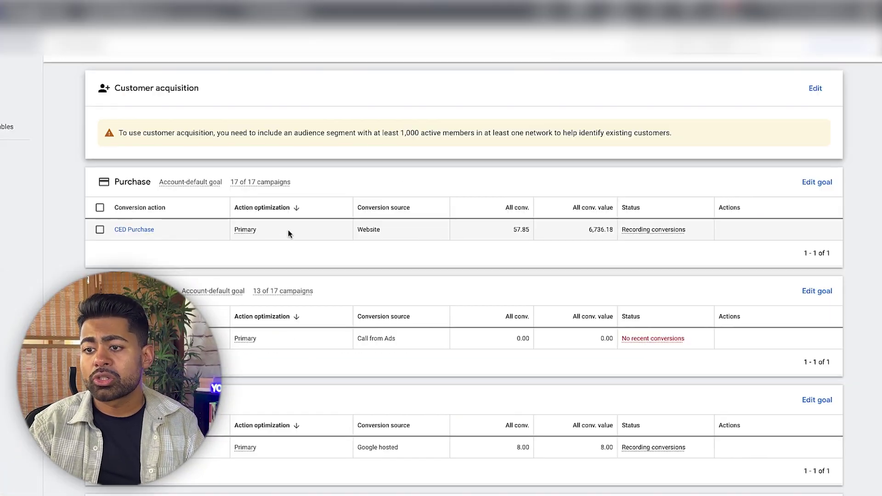
double_click(363, 242)
click(265, 230)
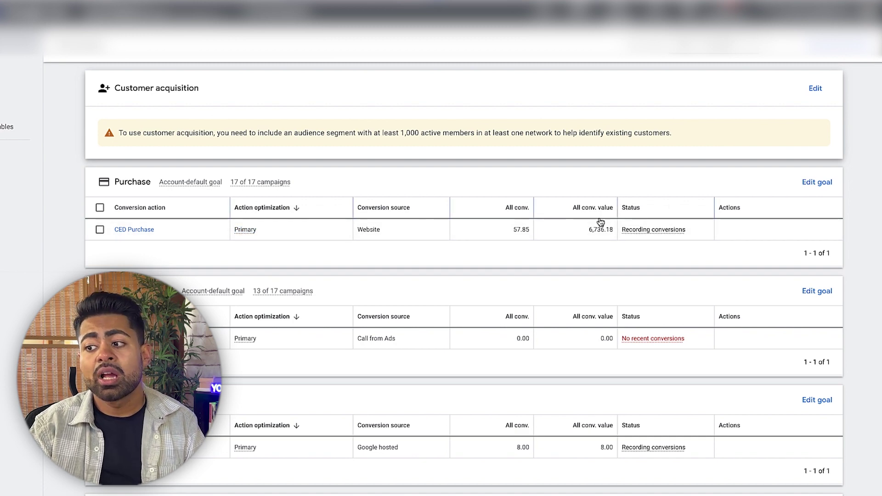
Review the Get directions, Engagement and final goal conversion sections.
scroll(527, 253, down, 5)
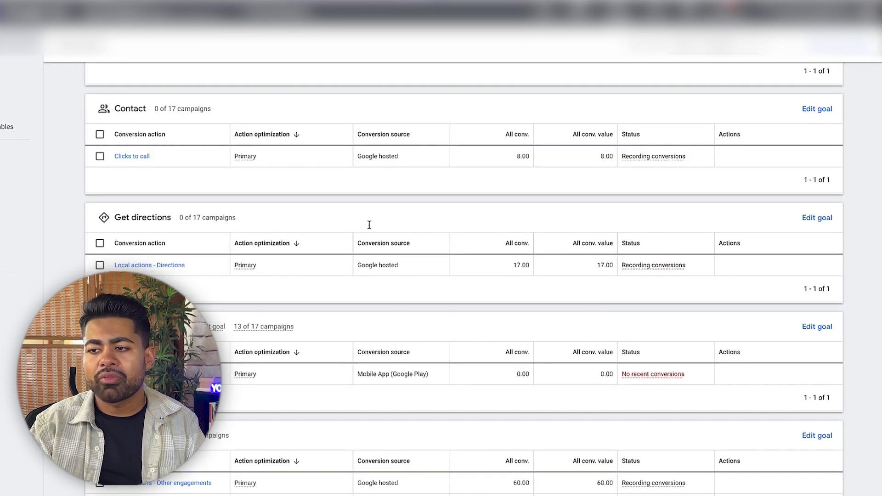
drag(369, 225, 408, 447)
click(387, 418)
scroll(391, 427, down, 4)
drag(443, 480, 50, 172)
click(36, 267)
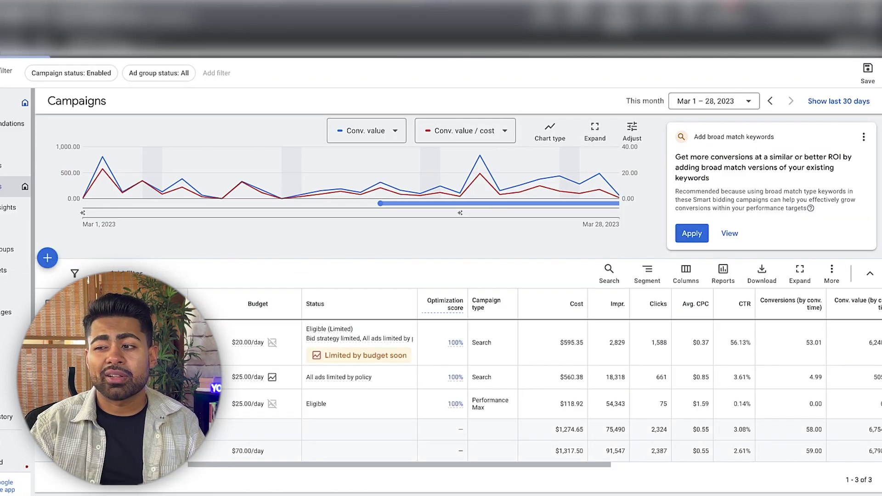
Review the campaign table columns and select the top Search campaign costing $595.35.
drag(473, 466, 727, 462)
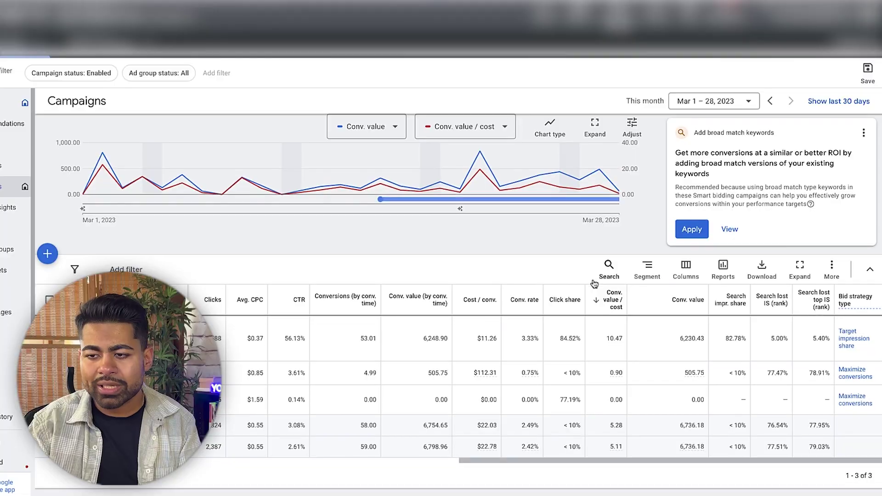
scroll(227, 287, down, 1)
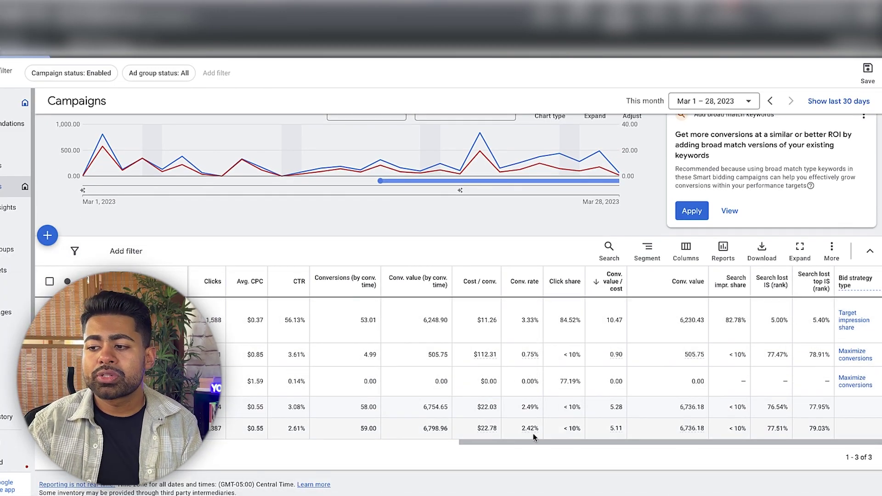
drag(544, 442, 343, 442)
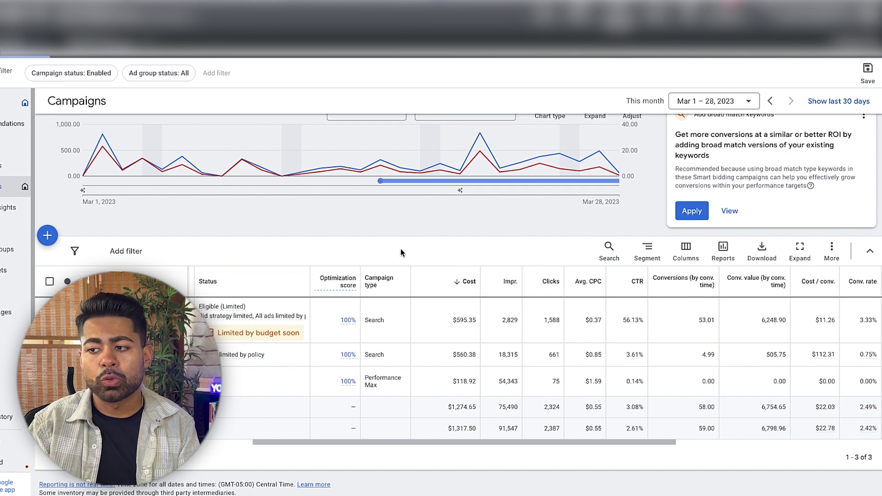
click(375, 322)
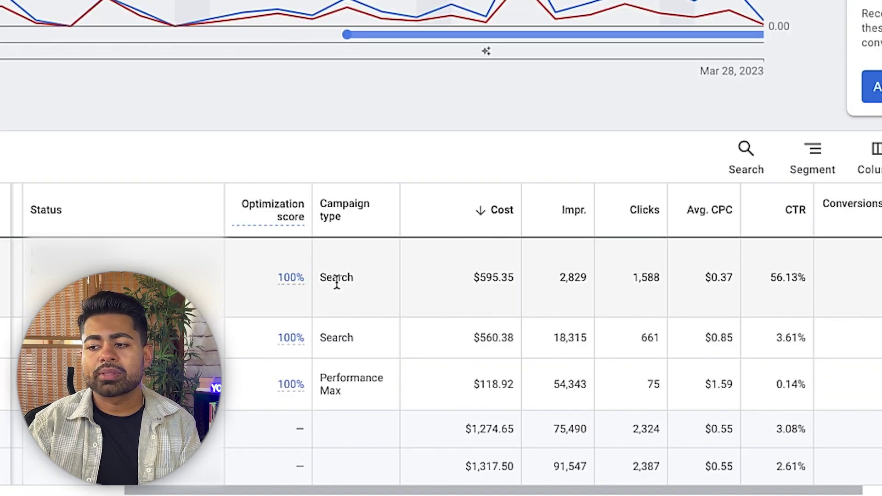
click(492, 283)
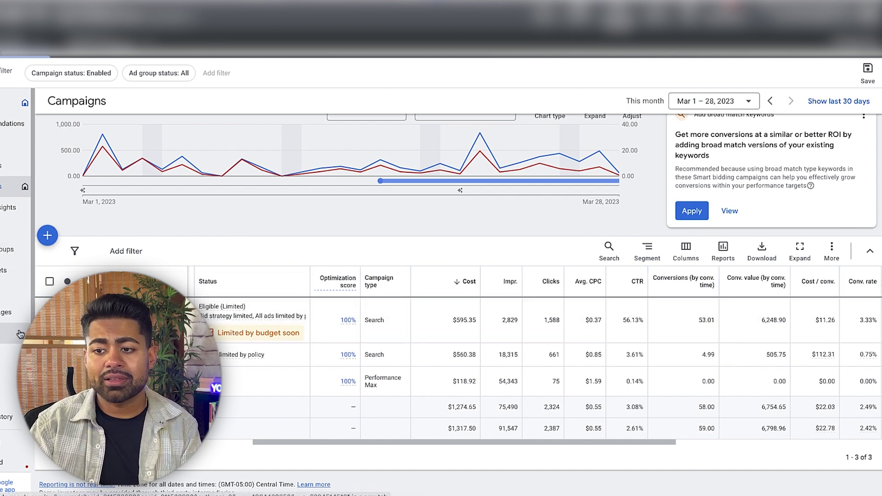
click(49, 320)
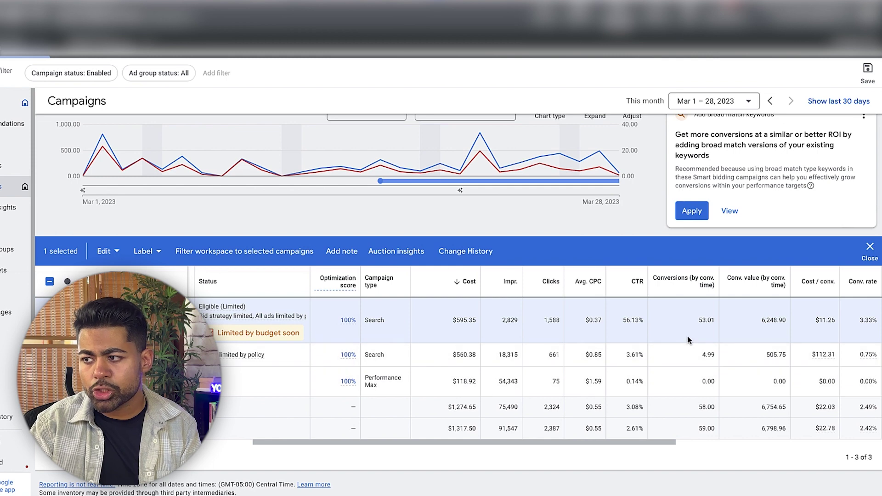
Check the first campaign's 6,230.43 conversion value and 84.52% click share, then open the status filter.
click(687, 321)
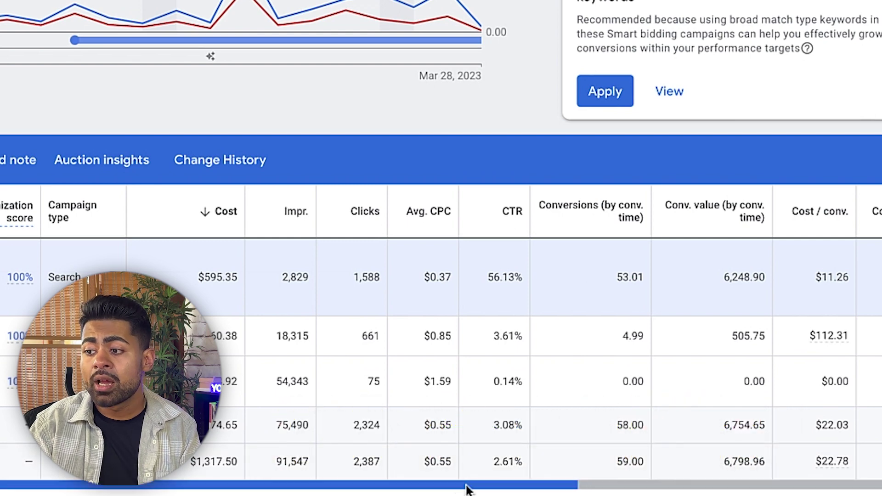
drag(467, 488, 695, 295)
double_click(707, 280)
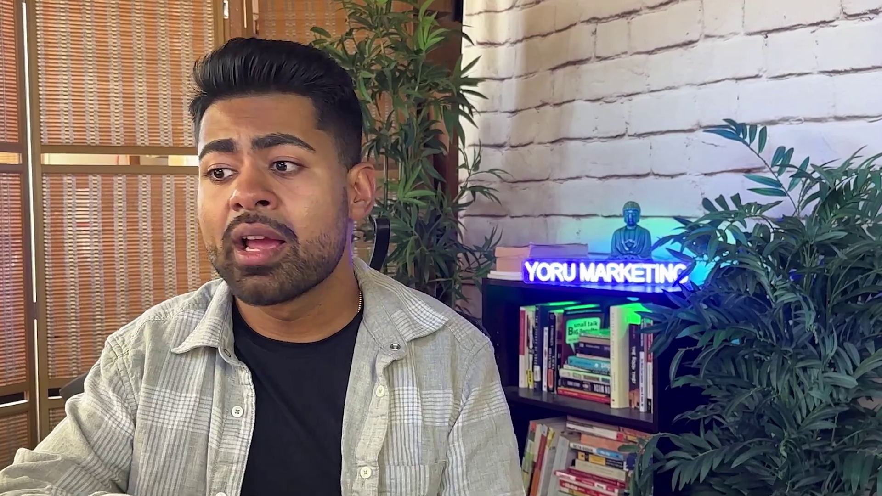
drag(507, 277, 465, 278)
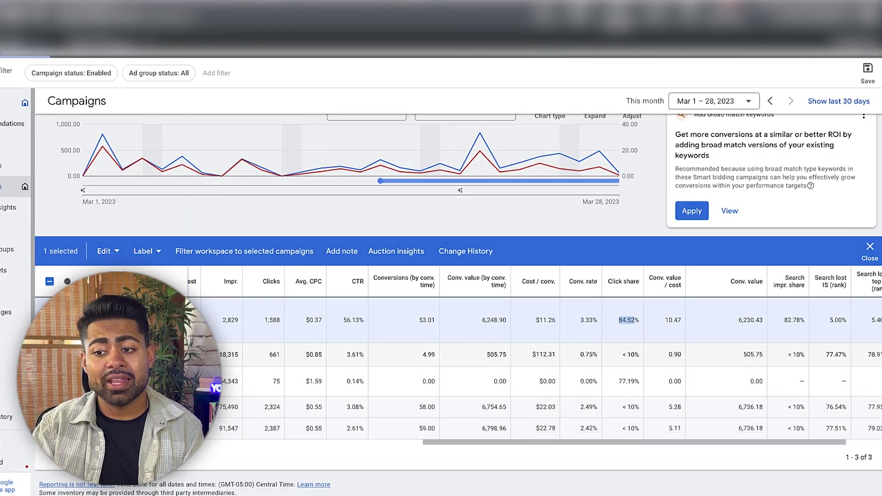
click(432, 391)
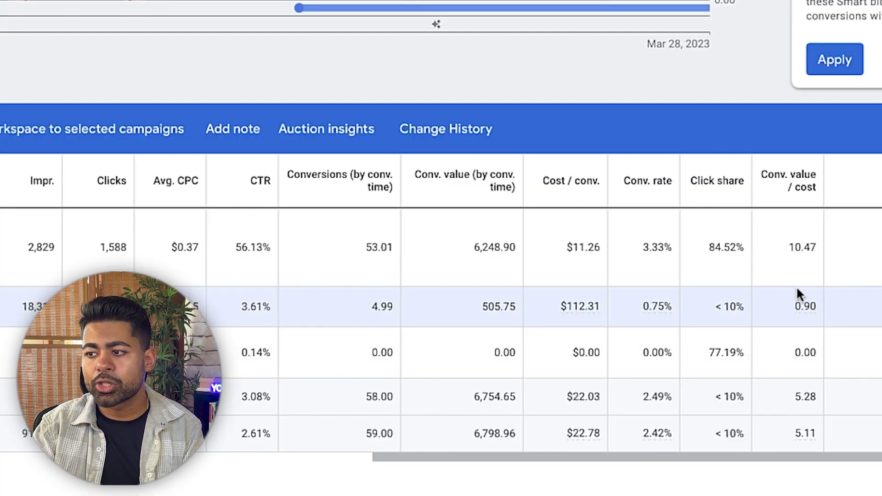
mouse_move(673, 357)
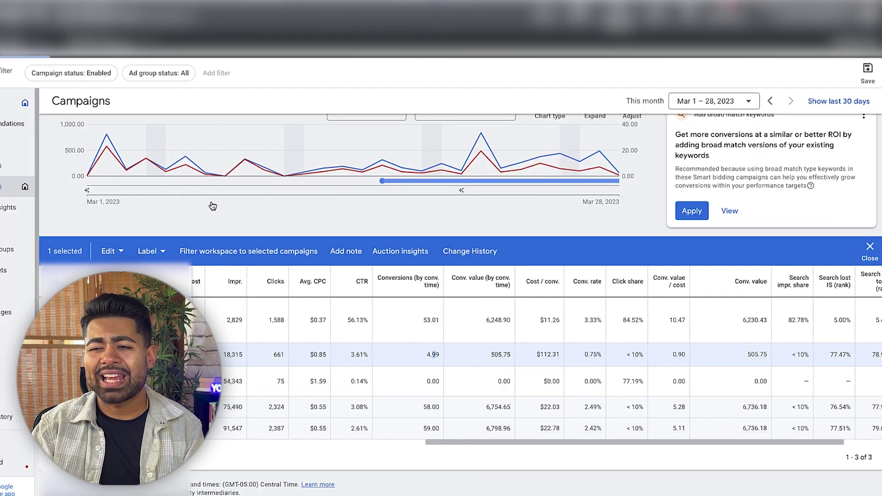
click(61, 83)
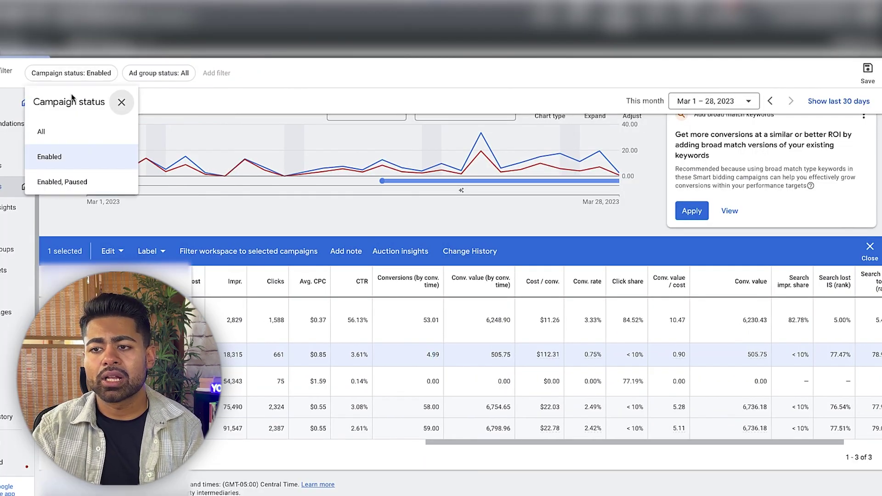
Show campaigns of all statuses, including paused ones.
click(86, 138)
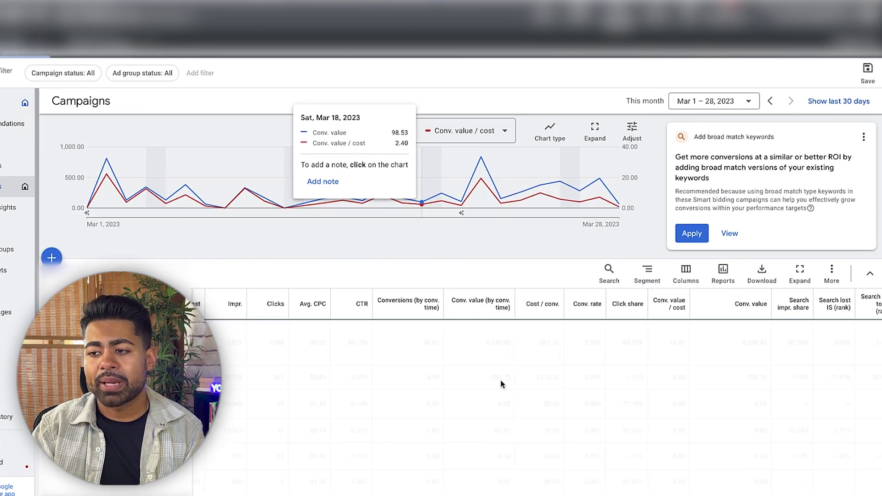
scroll(442, 392, down, 1)
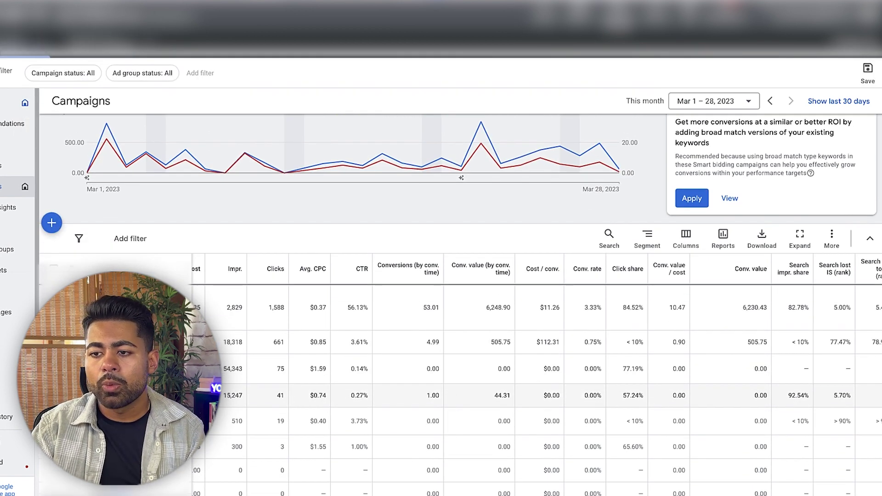
scroll(442, 393, up, 1)
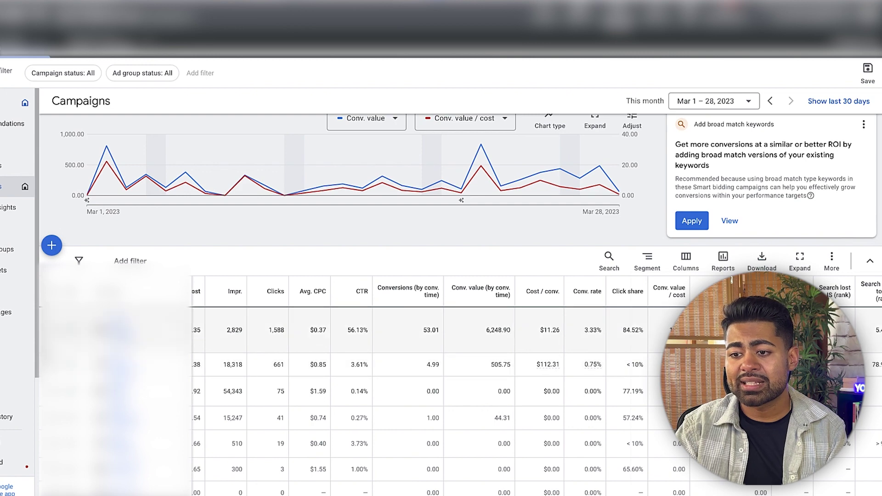
click(54, 364)
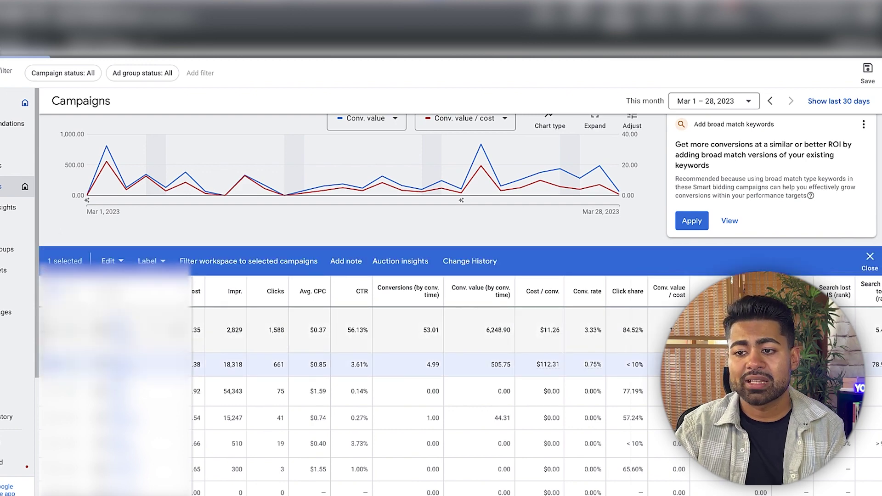
click(55, 330)
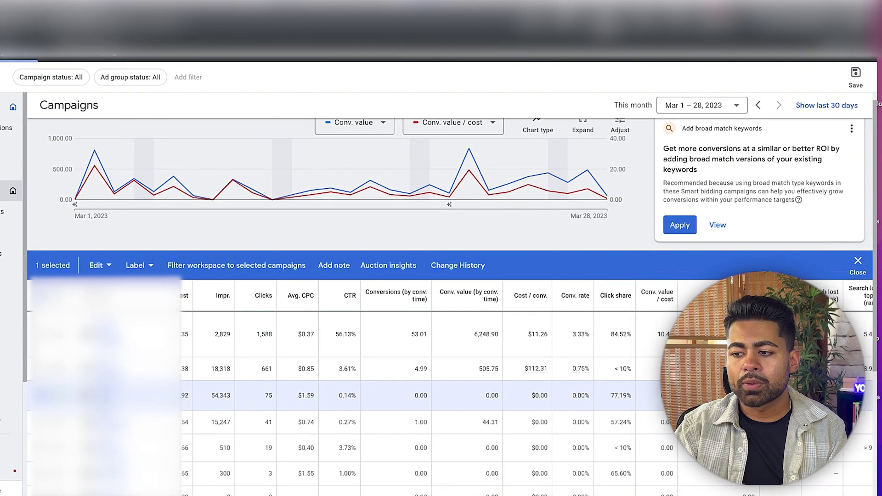
Compare the Performance Max $118.92 cost with the Shopping campaign's 44.31 conversion value.
scroll(422, 399, left, 5)
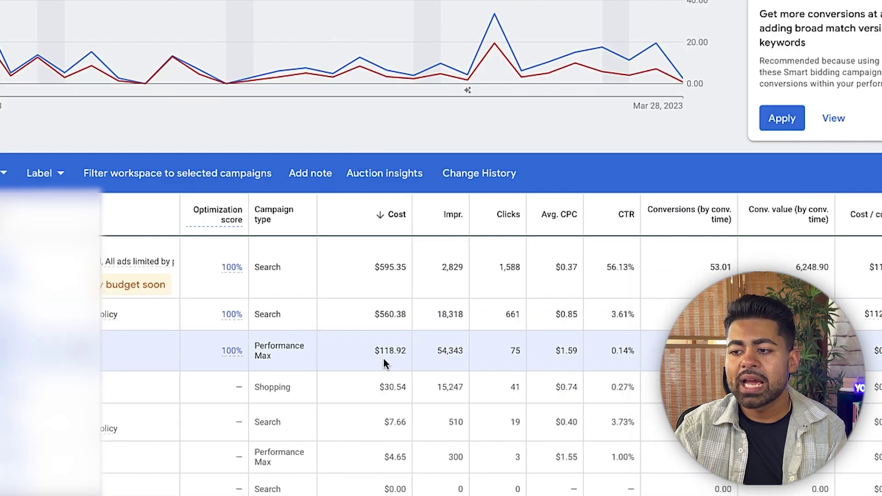
double_click(389, 399)
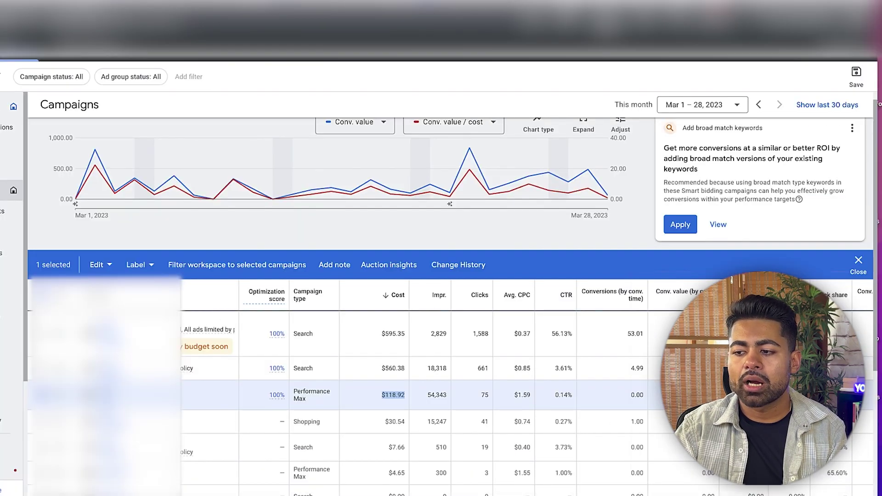
scroll(209, 413, left, 3)
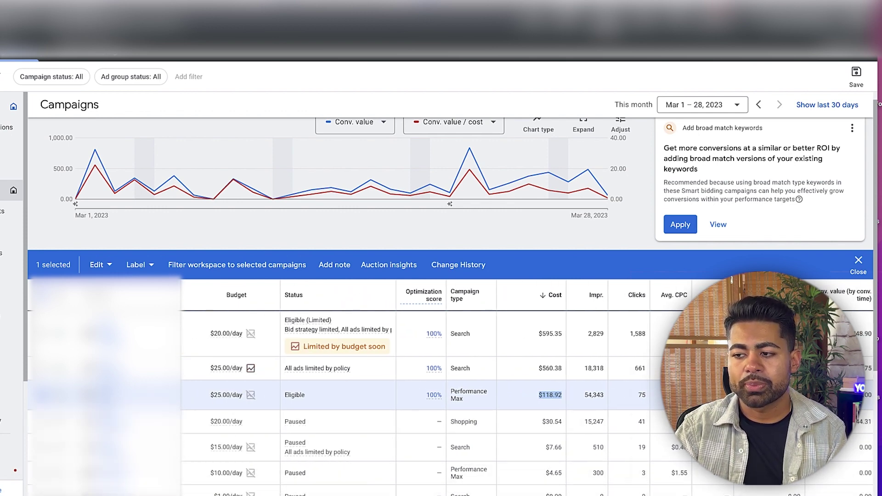
scroll(528, 484, right, 5)
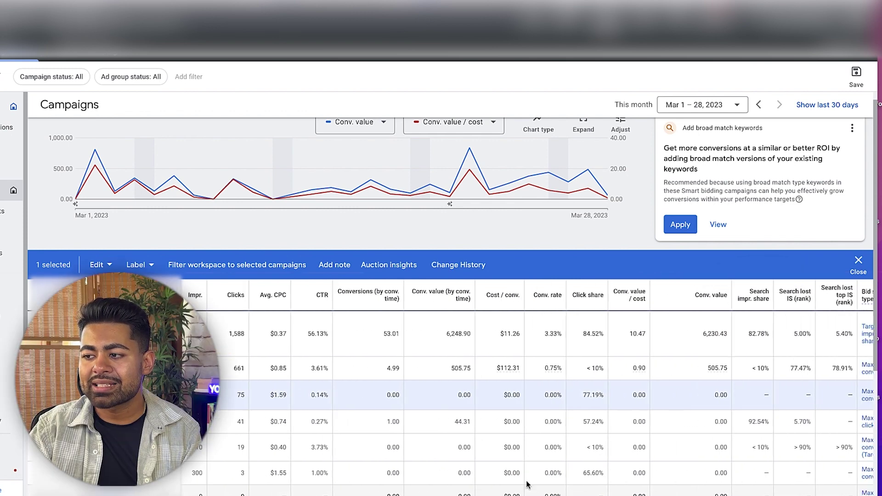
scroll(527, 484, right, 2)
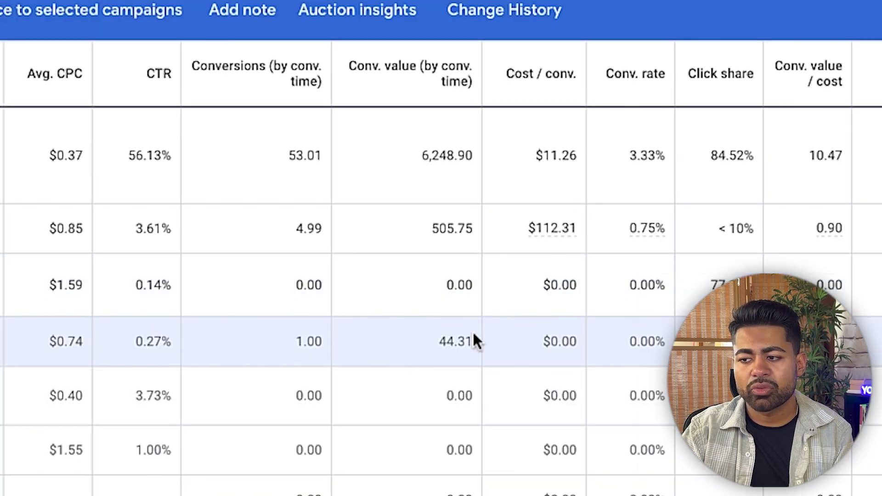
double_click(474, 340)
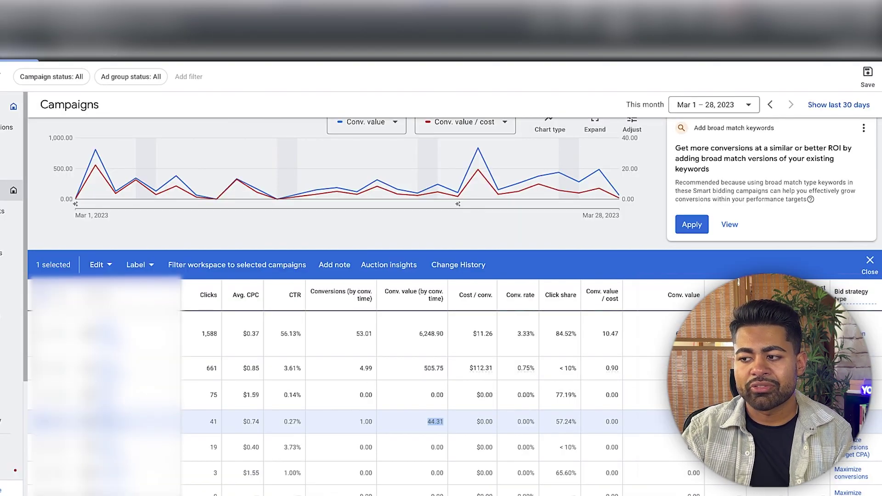
scroll(402, 419, left, 6)
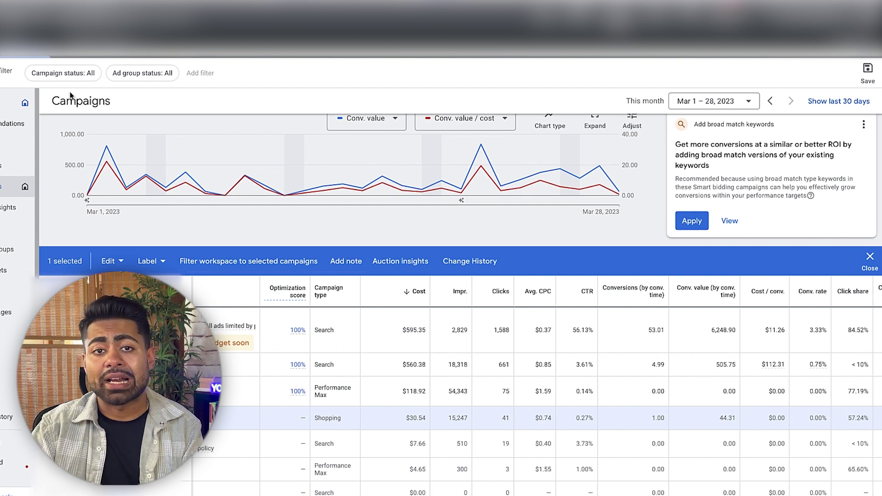
click(73, 72)
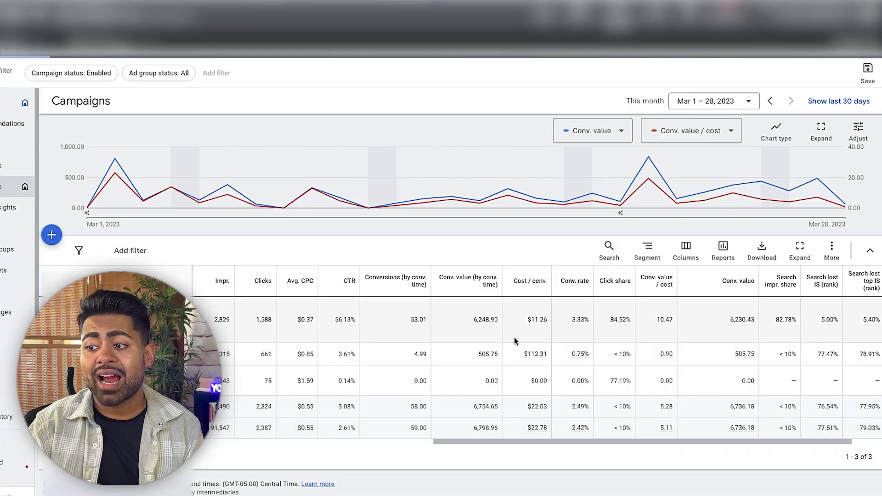
drag(516, 338, 582, 341)
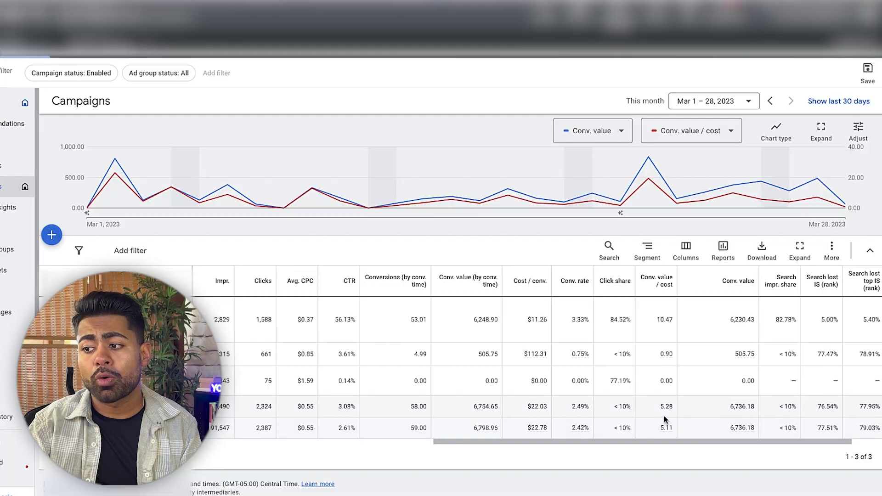
View the conversion projection behind the 5.11 Conv. value / cost figure, then close it.
double_click(667, 429)
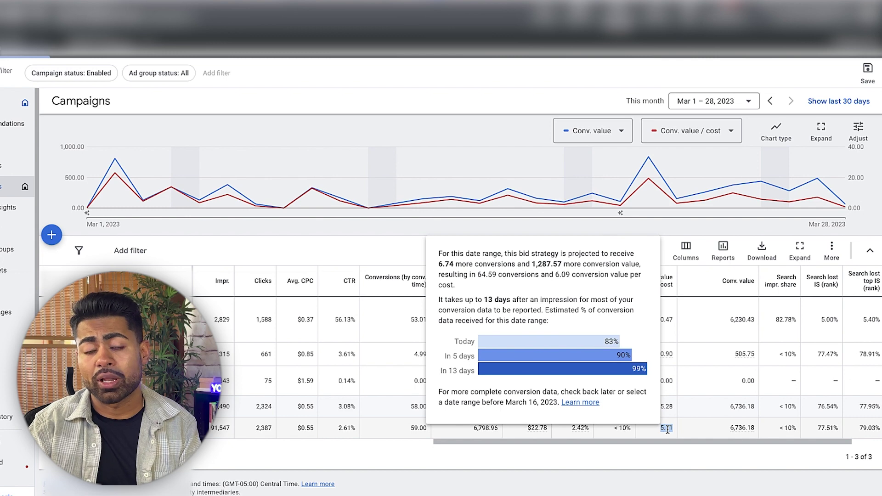
click(690, 418)
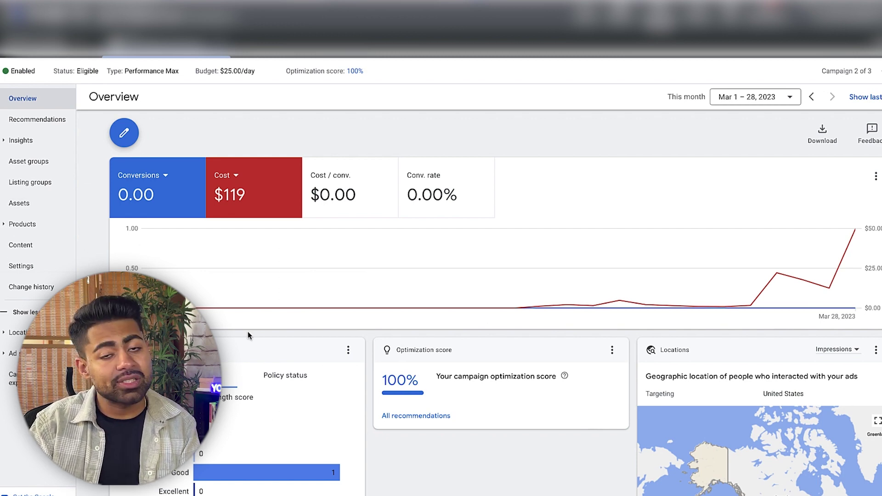
Open the Performance Max campaign's Products page listing 2,126 products.
mouse_move(689, 293)
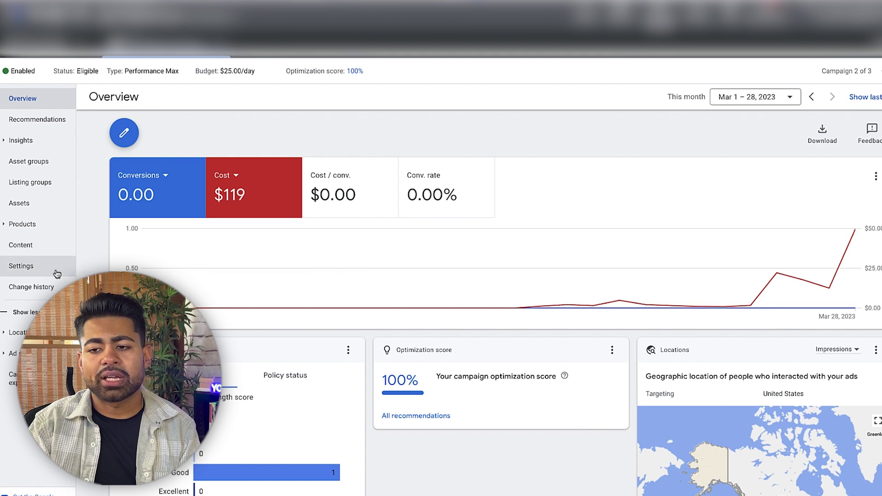
click(30, 225)
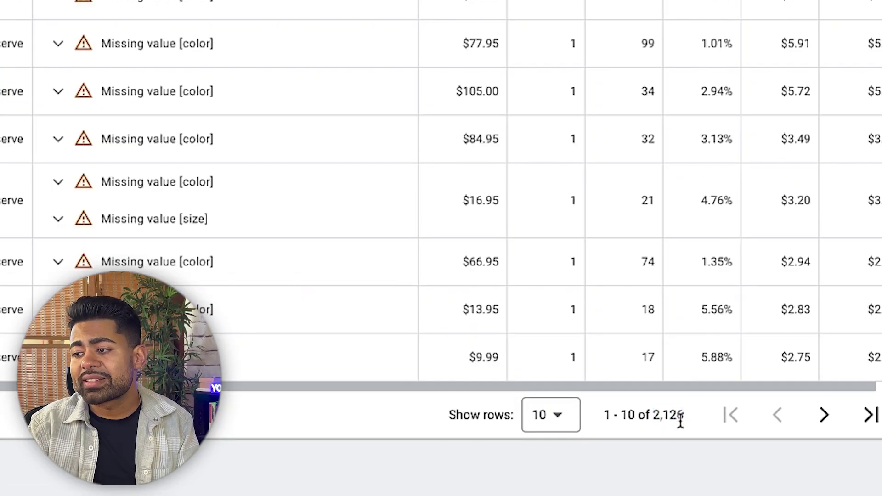
Review the 2,126-product total and the missing [color] insights, showing 30 rows per page.
triple_click(676, 420)
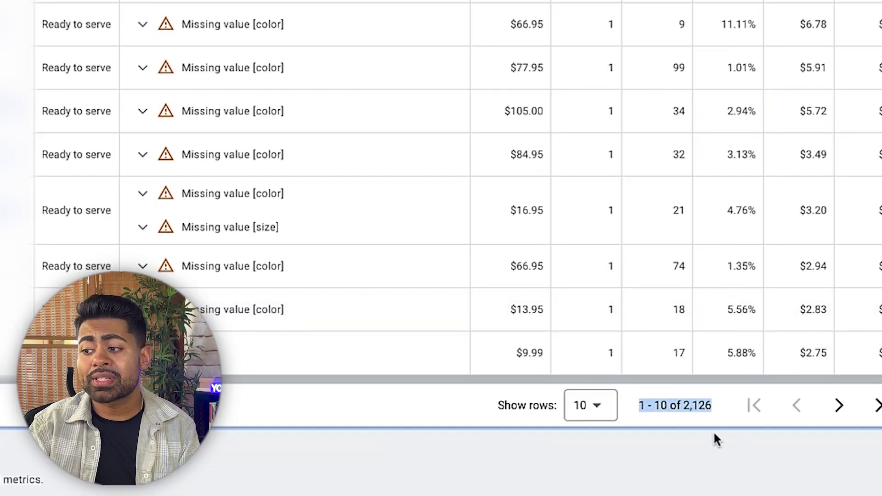
double_click(701, 406)
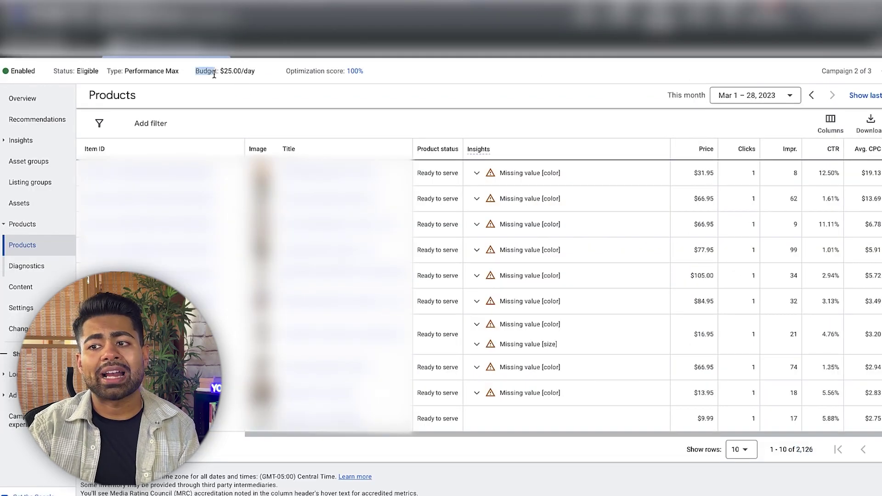
drag(213, 74, 246, 77)
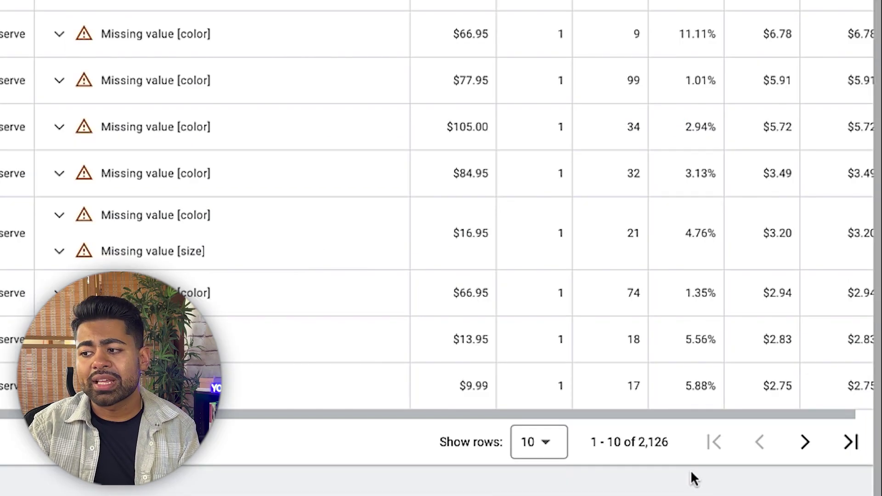
triple_click(665, 445)
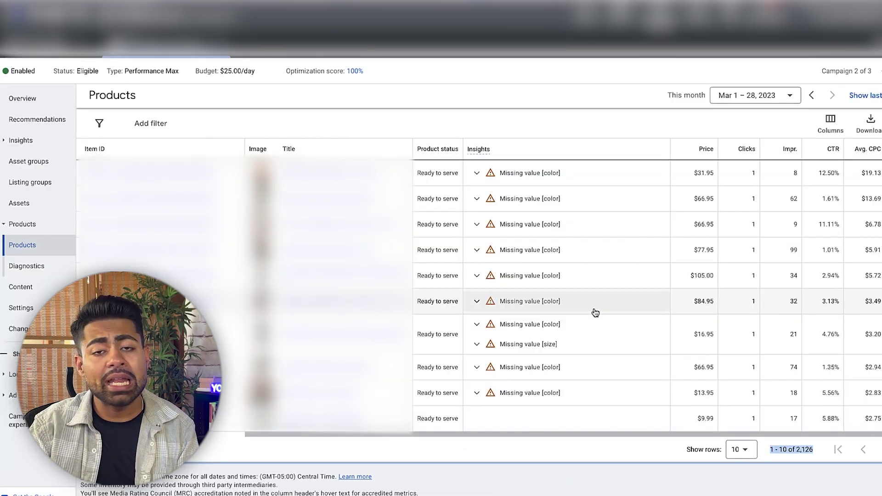
drag(618, 395, 568, 261)
click(616, 276)
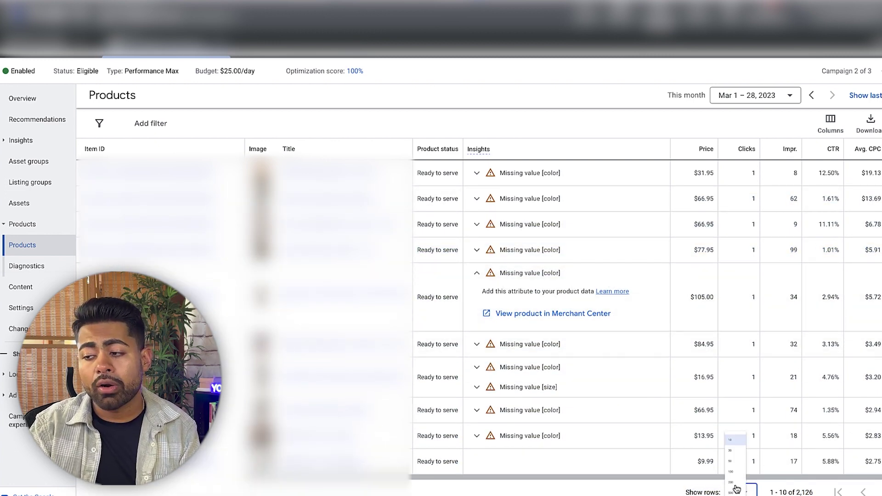
click(745, 386)
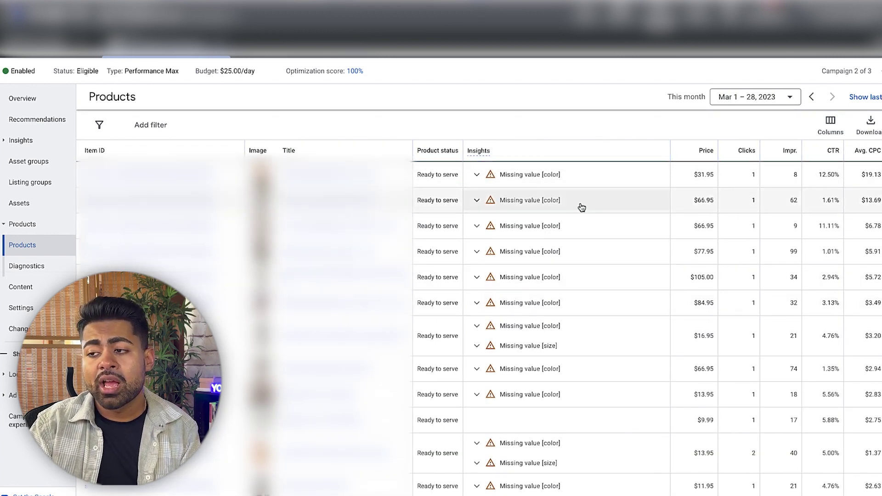
click(478, 171)
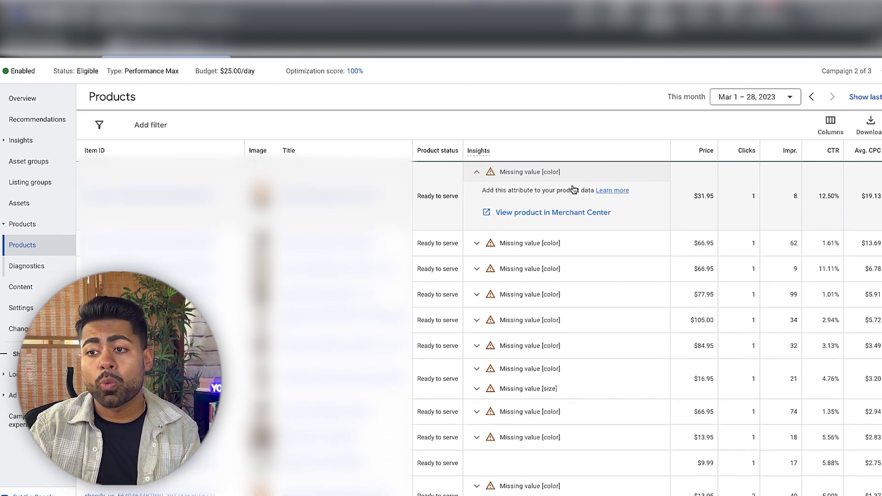
click(523, 173)
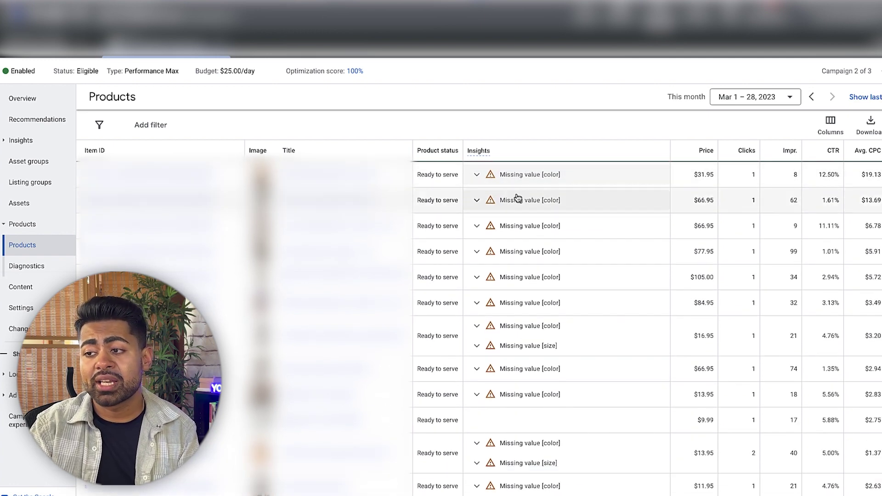
Switch the Products table to 500 rows per page.
scroll(547, 350, down, 2)
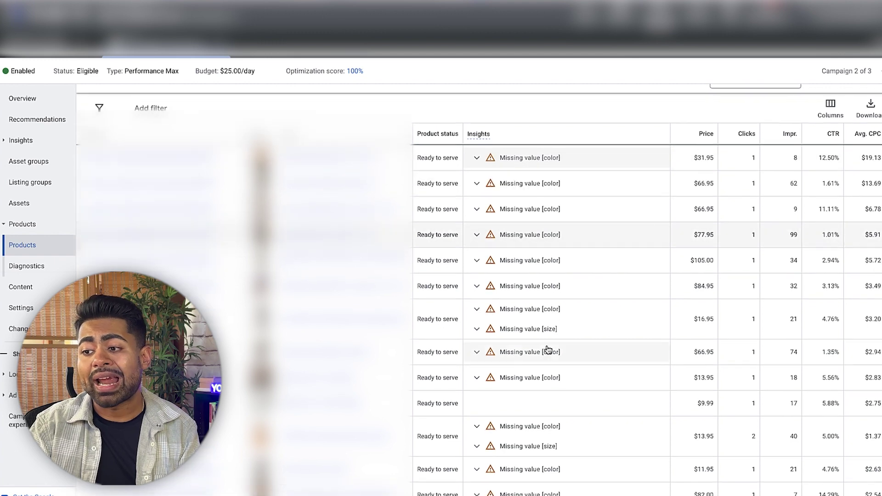
scroll(547, 358, down, 5)
scroll(574, 225, up, 1)
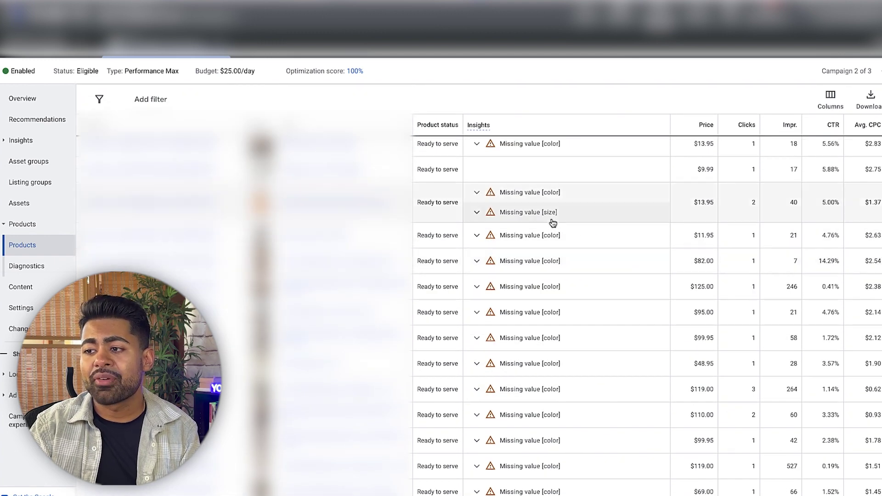
scroll(535, 405, down, 6)
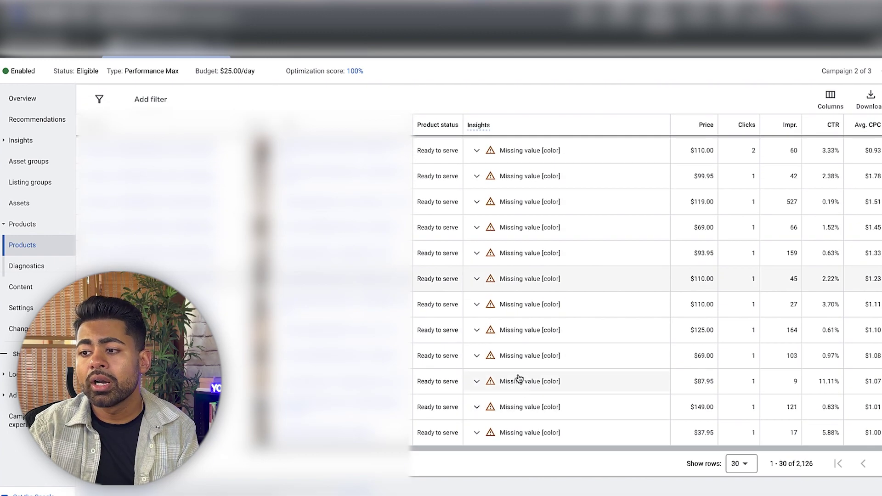
click(726, 457)
click(737, 443)
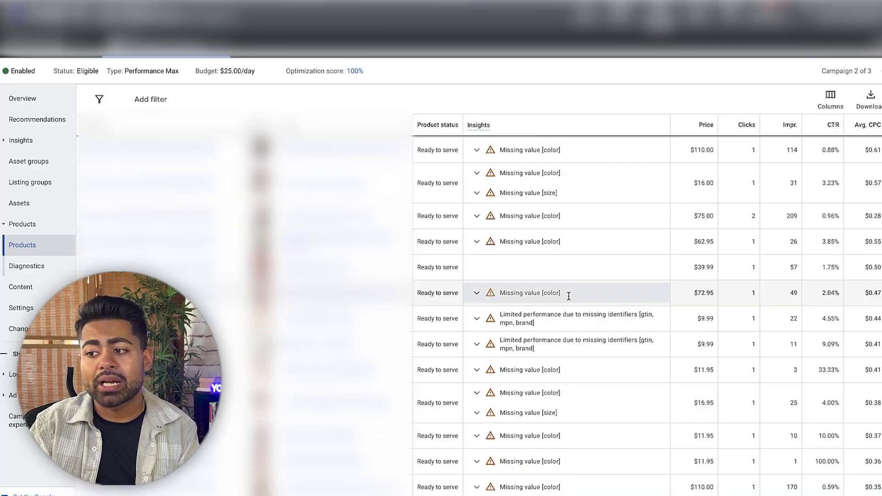
Expand and collapse the missing-value insight for the $110.00 product.
drag(567, 295, 566, 483)
click(588, 488)
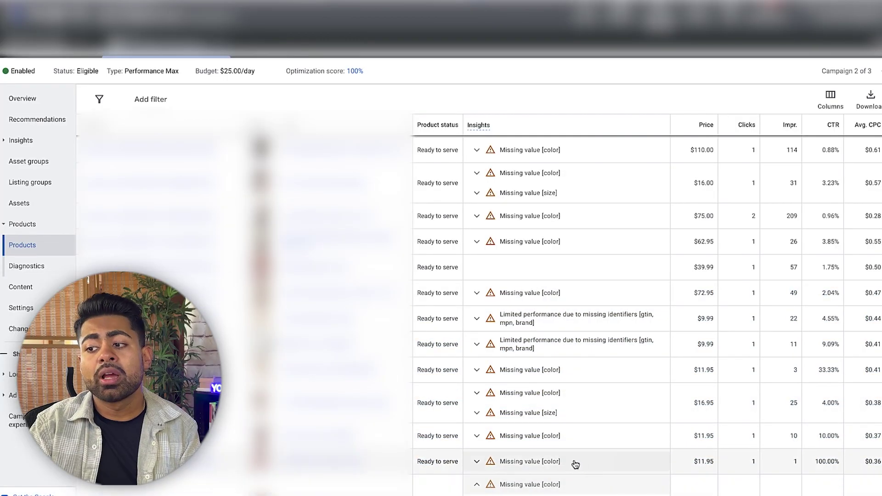
scroll(570, 464, down, 2)
click(554, 416)
scroll(580, 354, down, 10)
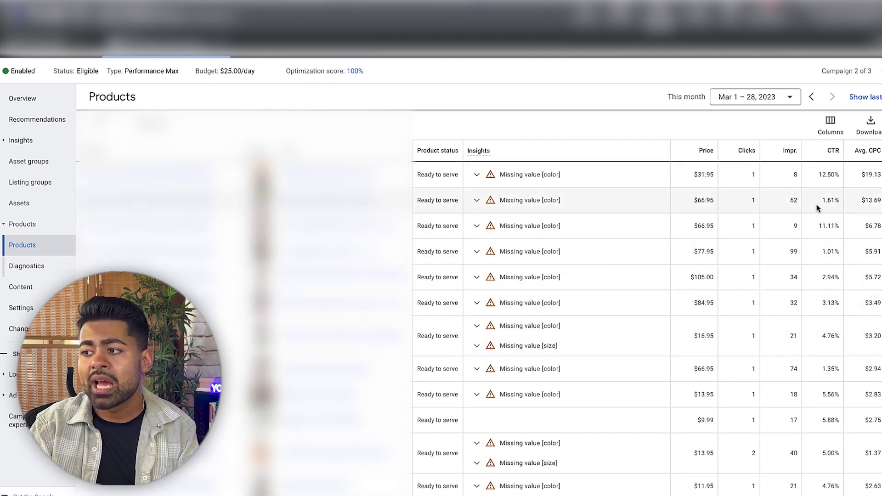
Inspect Avg. CPC values such as $19.13 and $6.78, then open the campaign's asset groups.
double_click(878, 180)
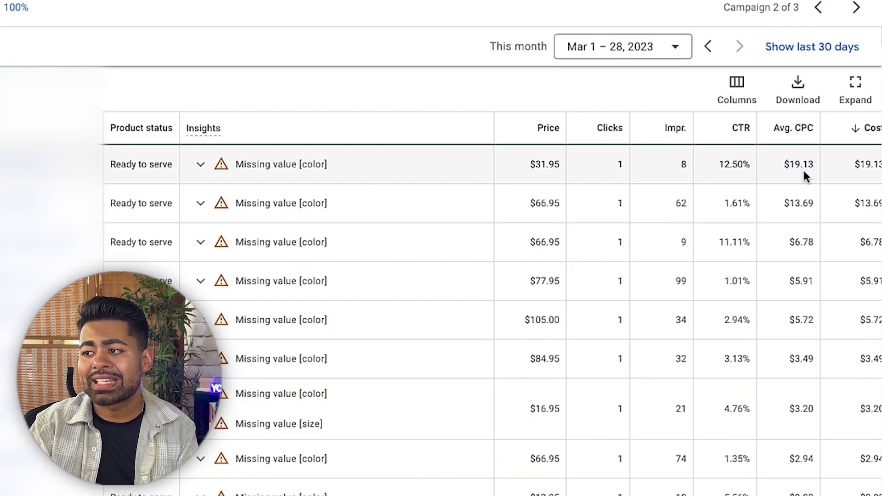
double_click(792, 243)
click(798, 271)
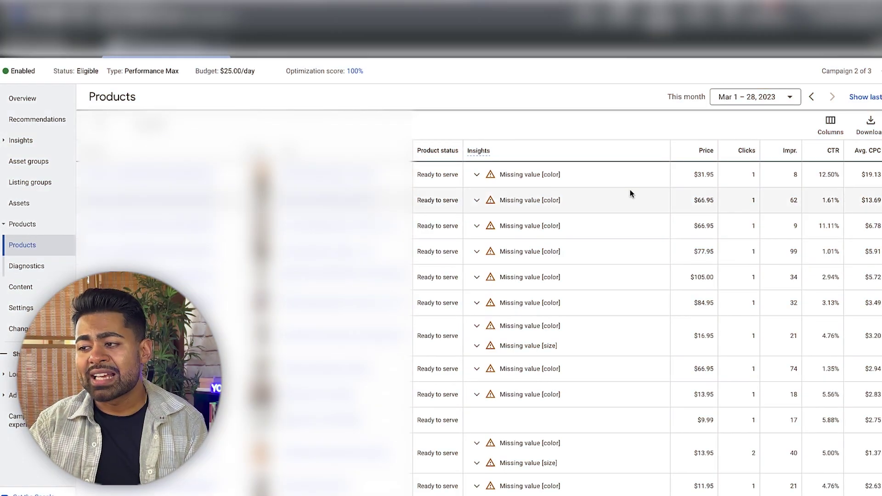
drag(610, 209, 507, 176)
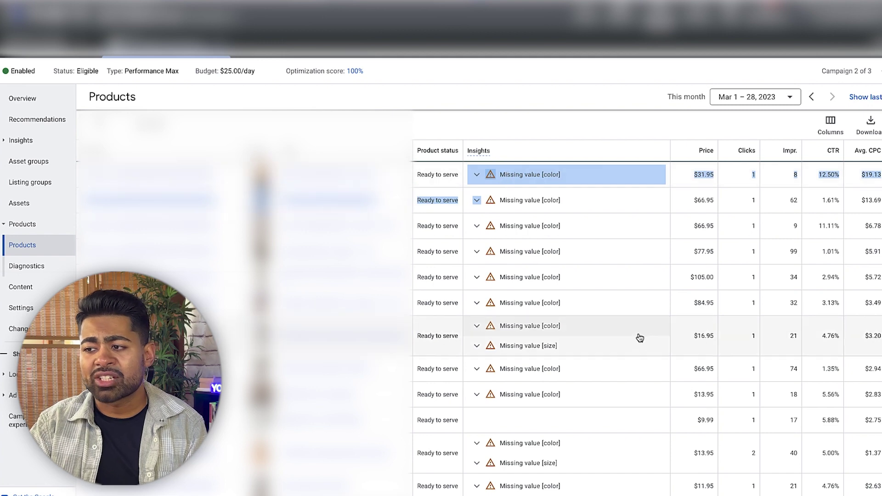
scroll(516, 442, down, 10)
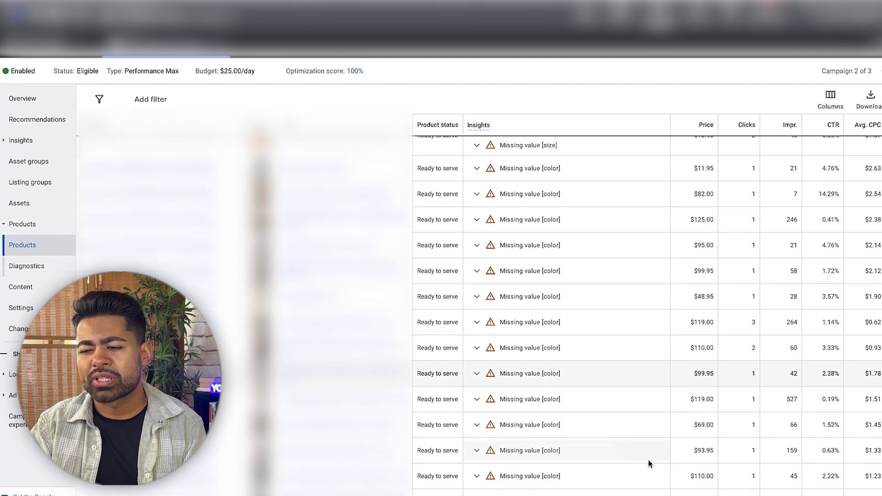
scroll(574, 362, down, 2)
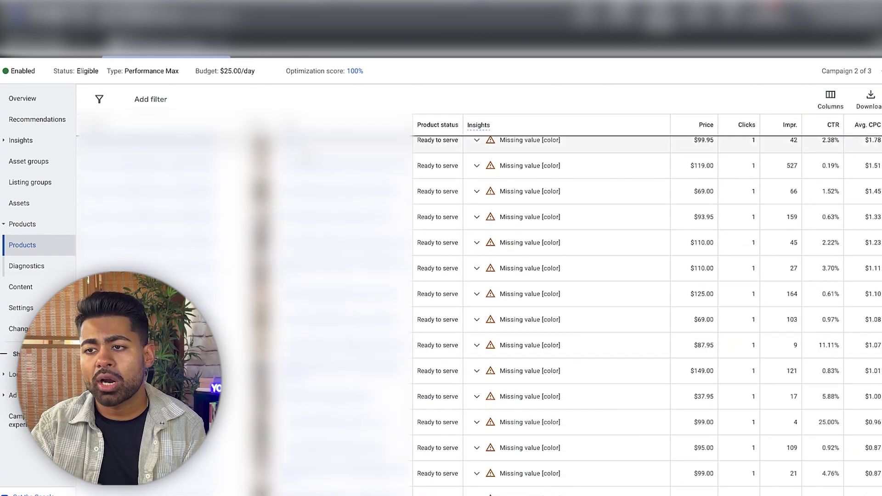
scroll(270, 104, up, 2)
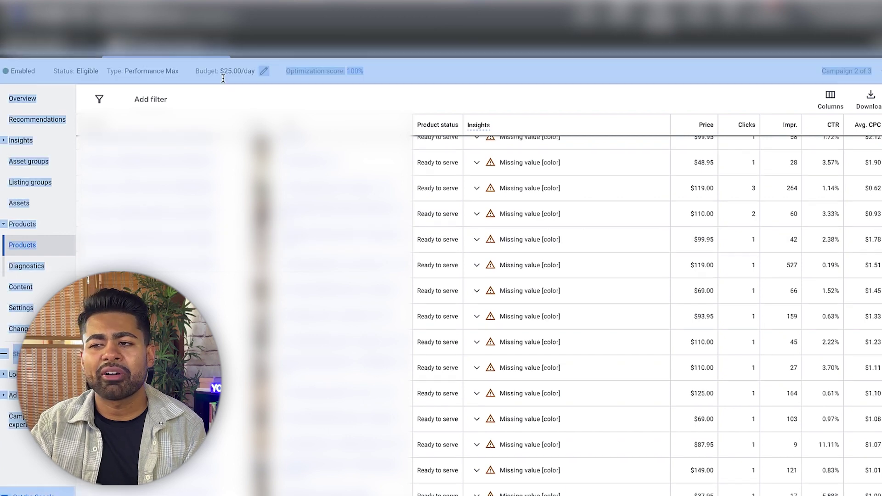
scroll(571, 137, down, 10)
scroll(677, 315, up, 5)
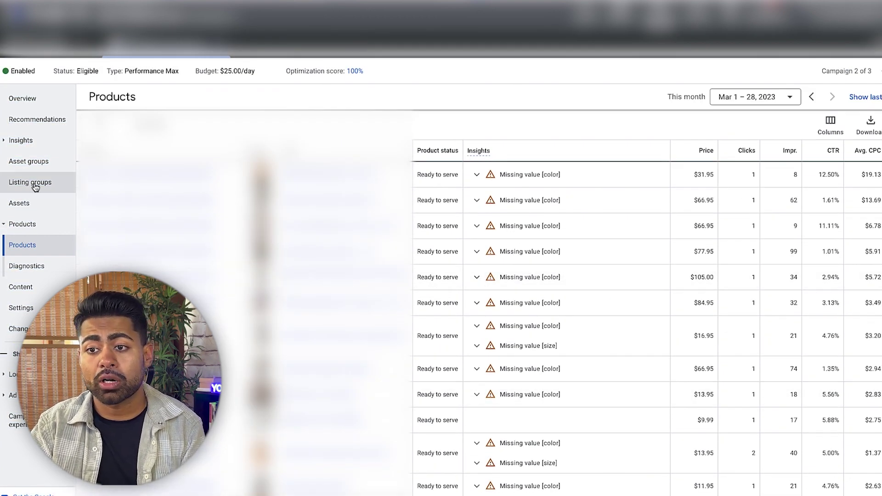
click(28, 161)
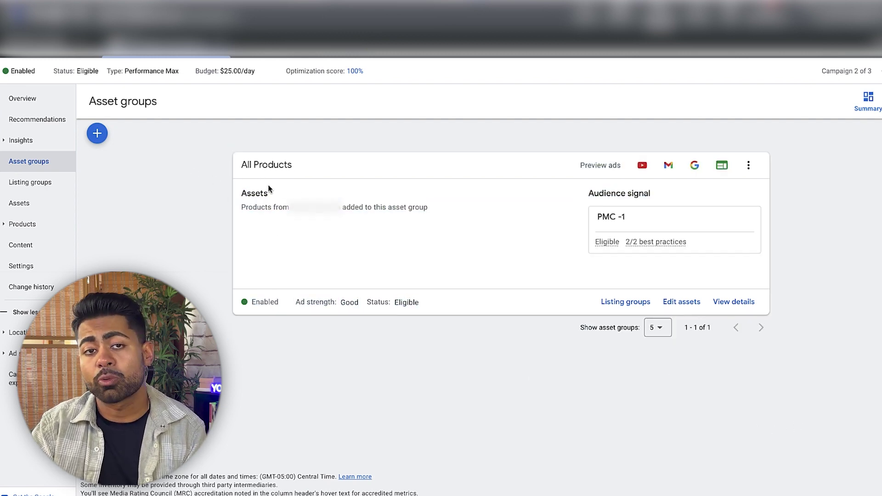
Open the Performance Max campaign's Settings page from the left navigation.
click(65, 265)
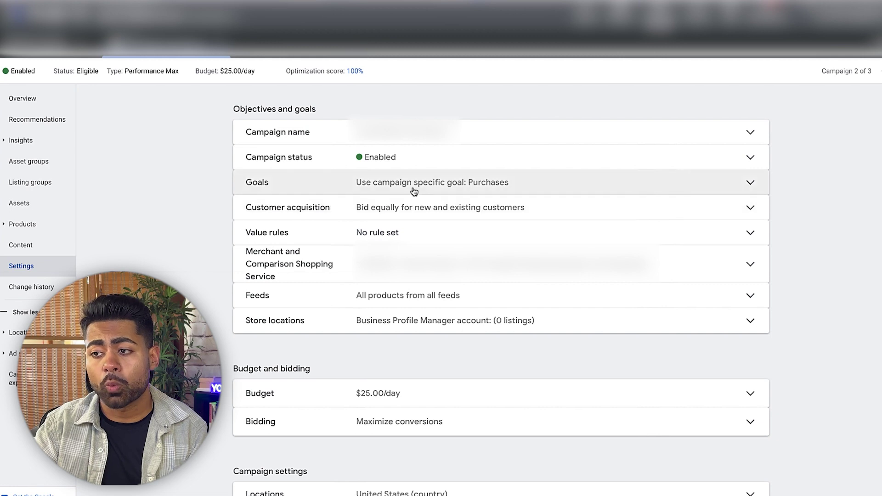
Review the campaign's Purchases goal and its Maximize conversions bidding strategy.
click(414, 191)
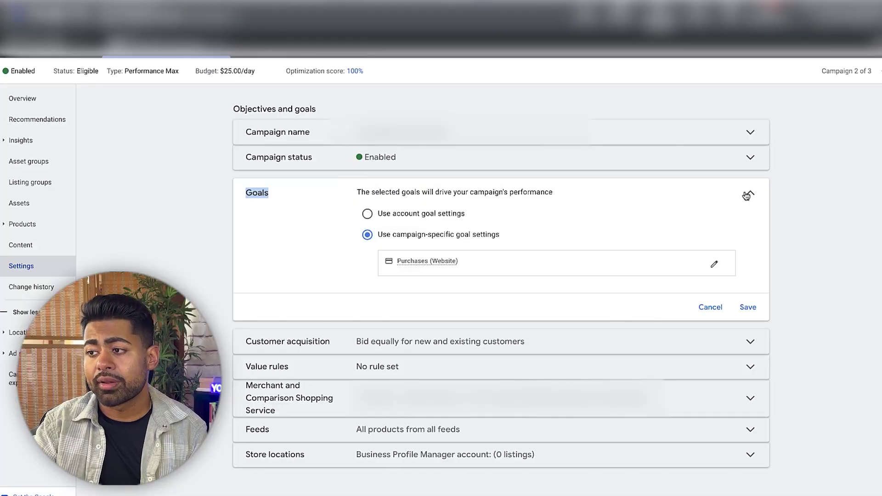
click(751, 195)
scroll(753, 205, down, 1)
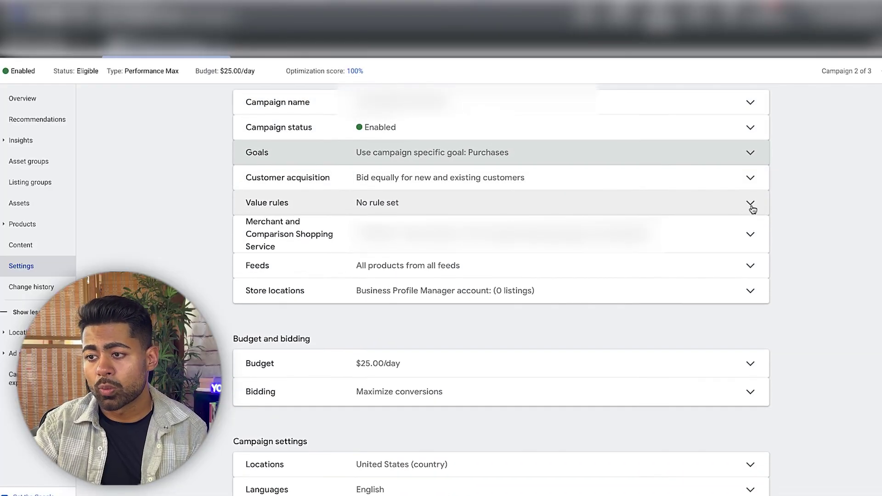
scroll(652, 255, down, 2)
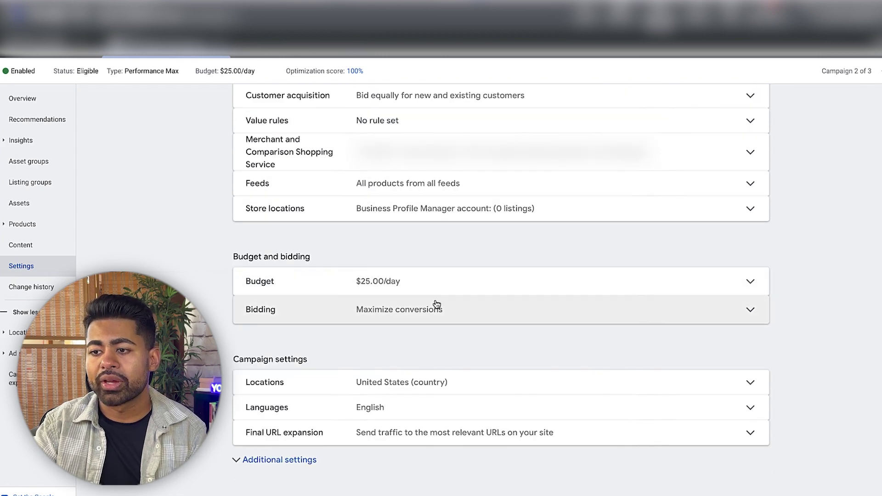
click(432, 310)
drag(456, 371, 336, 343)
click(336, 342)
triple_click(401, 320)
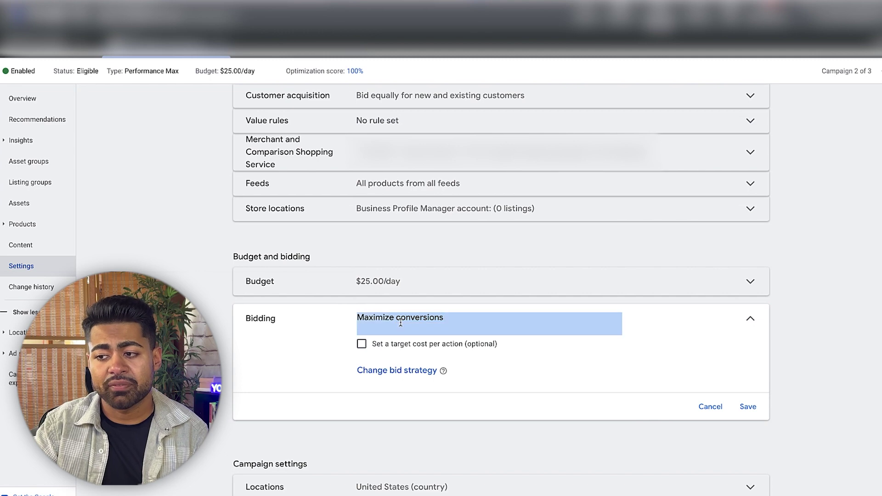
click(318, 380)
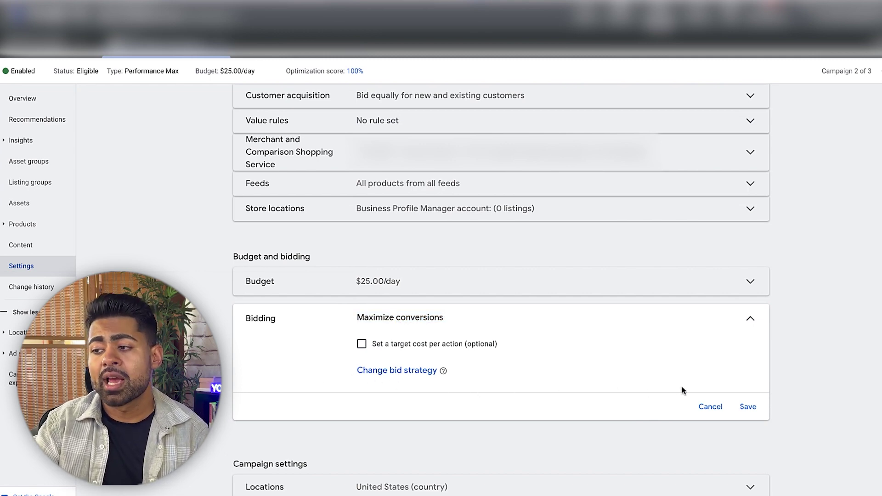
click(749, 320)
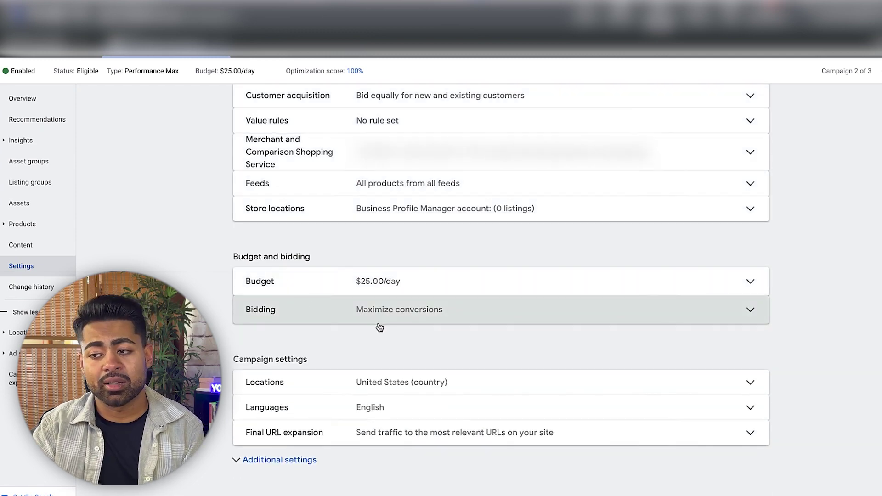
click(380, 324)
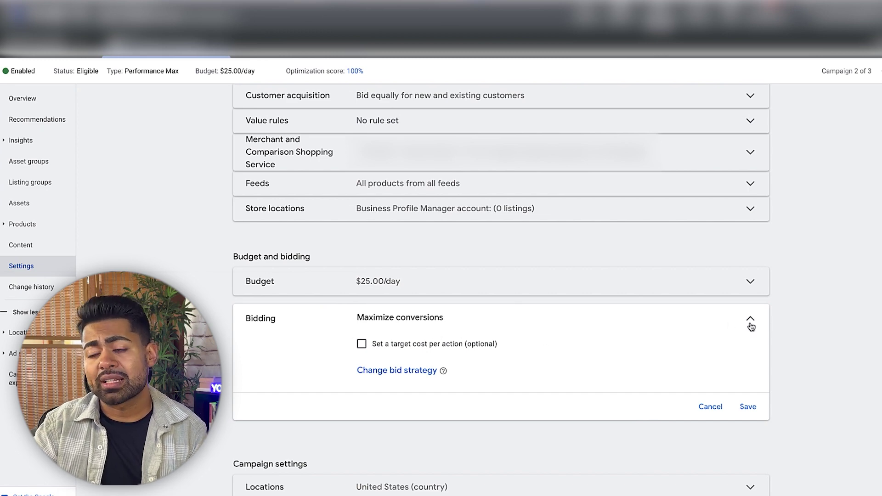
Show the United States location options with Presence or interest targeting.
scroll(708, 303, down, 2)
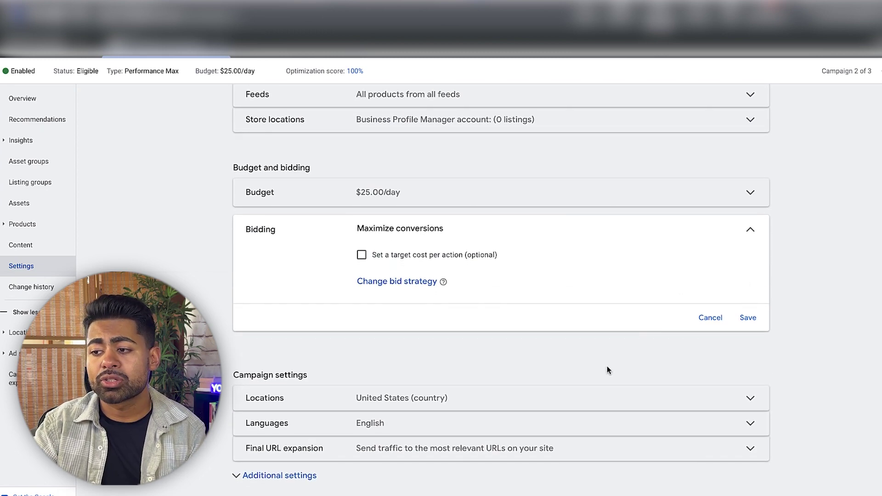
click(621, 395)
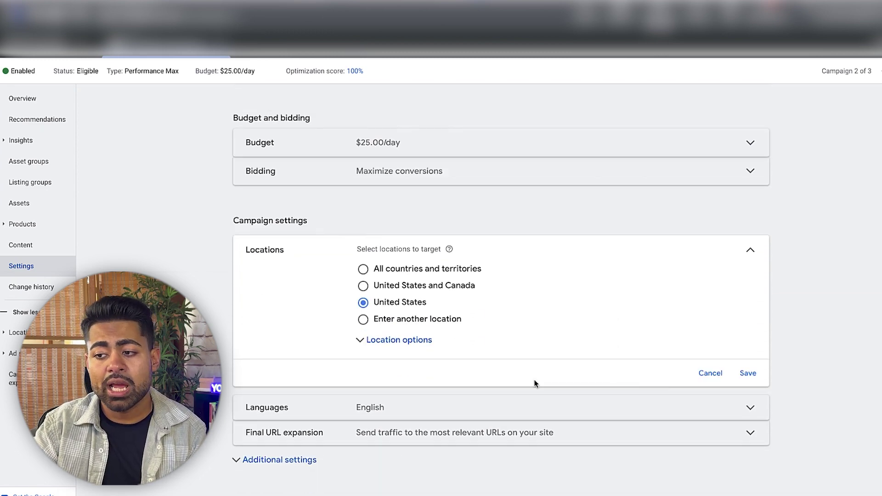
click(393, 347)
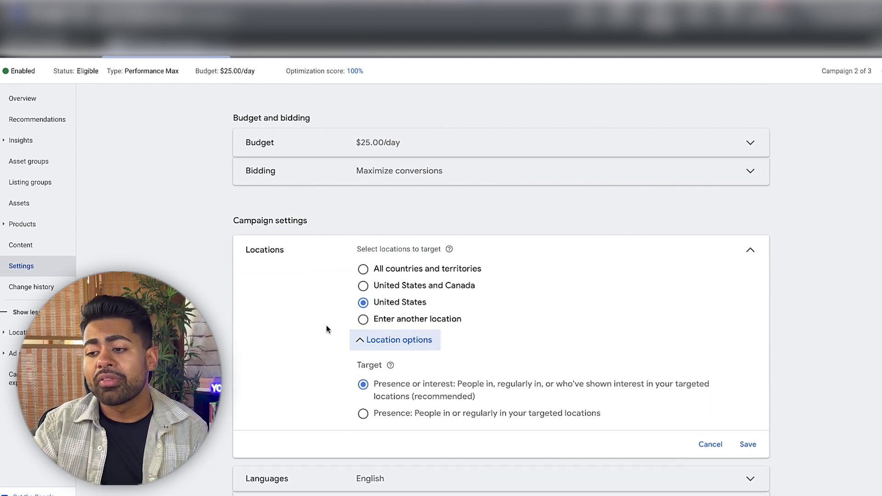